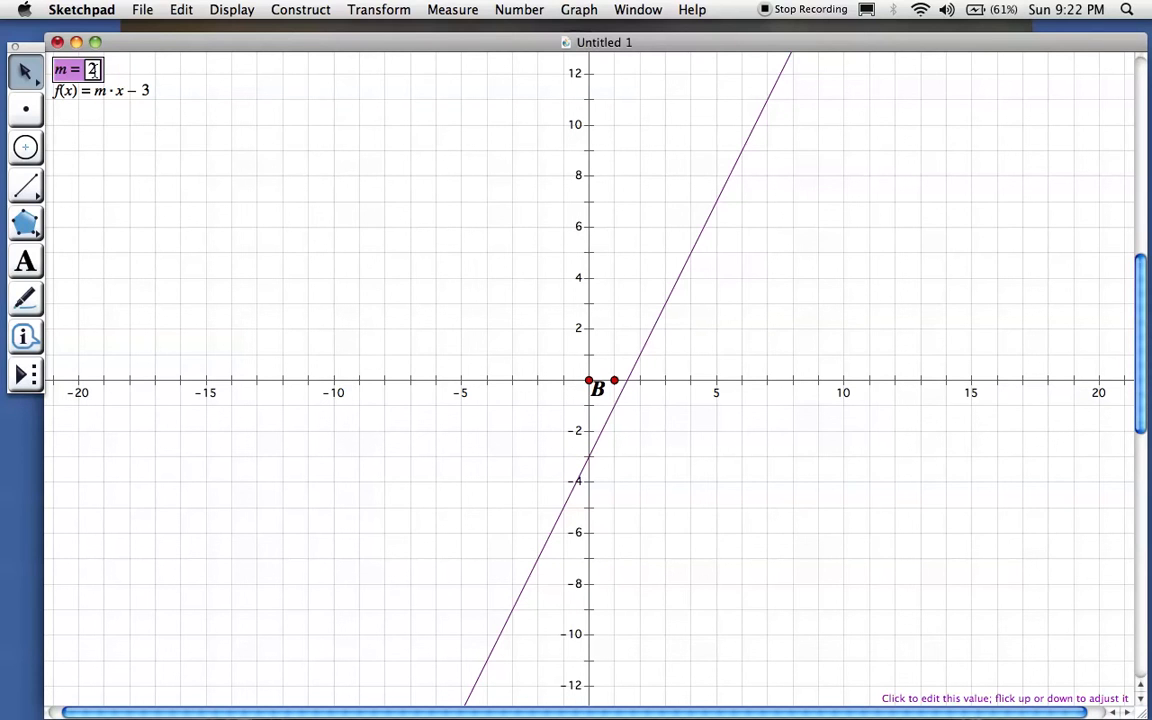
- Minimize the linear function sketch and, in a blank sketch, start a new function plot containing a new parameter a with value 1.00
{"action": "left_click", "coordinate": [77, 43]}
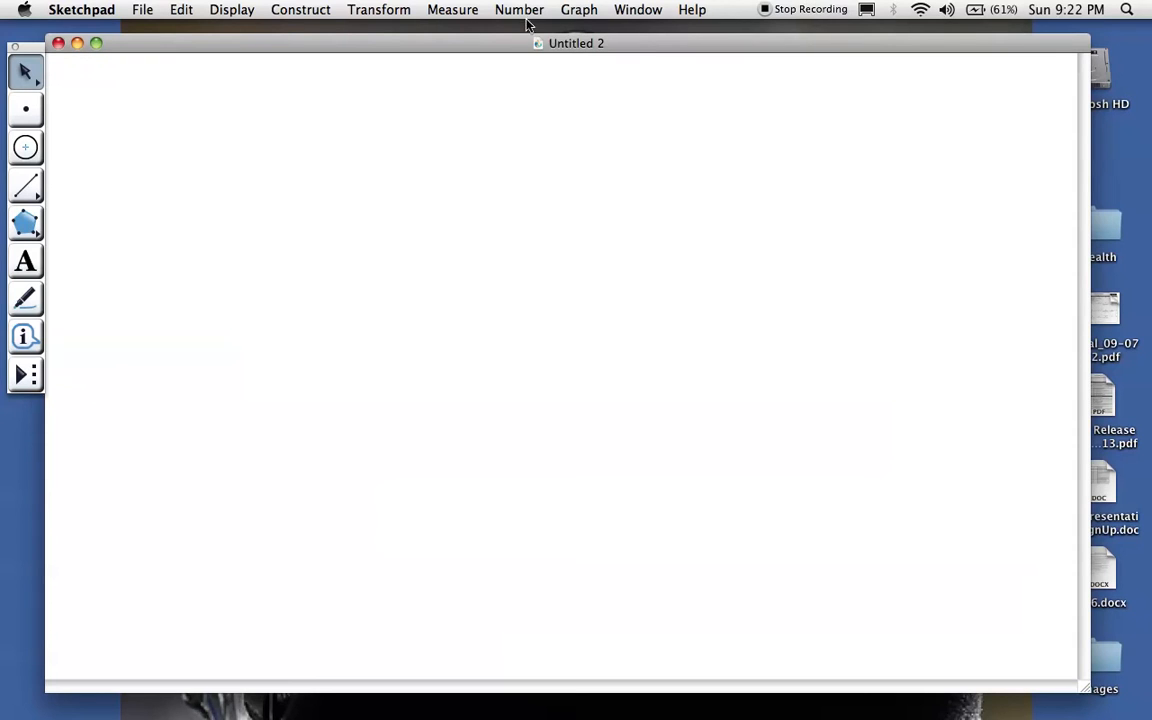
{"action": "left_click", "coordinate": [566, 11]}
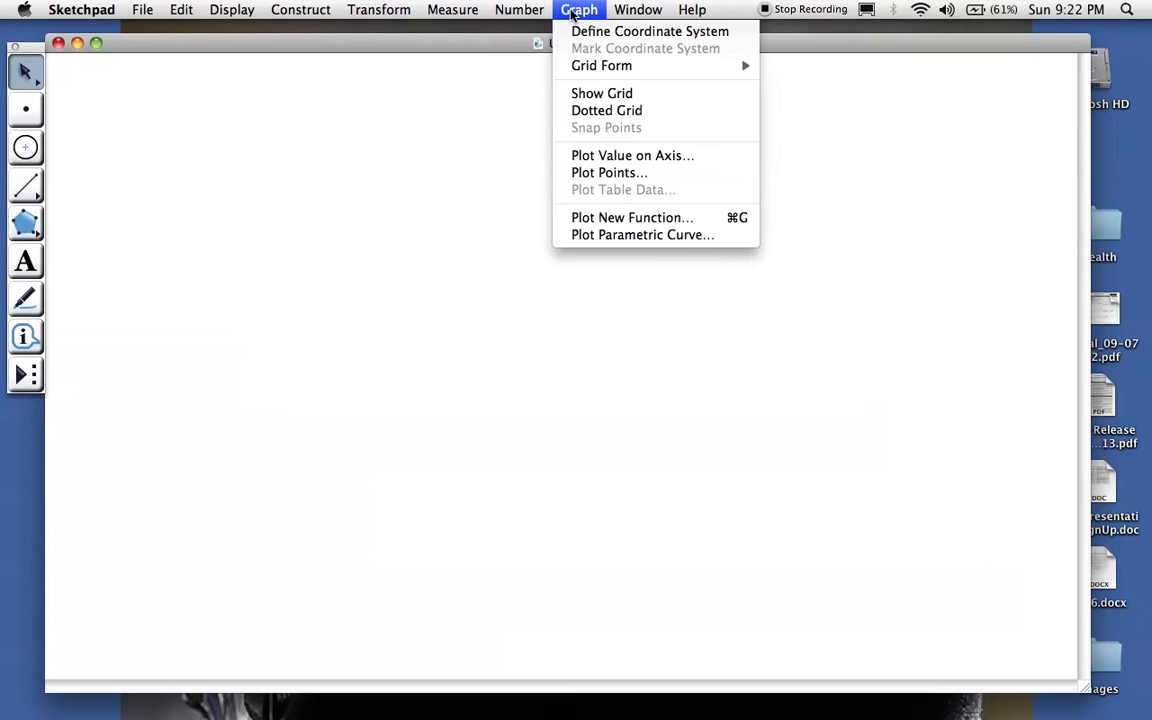
{"action": "left_click", "coordinate": [634, 217]}
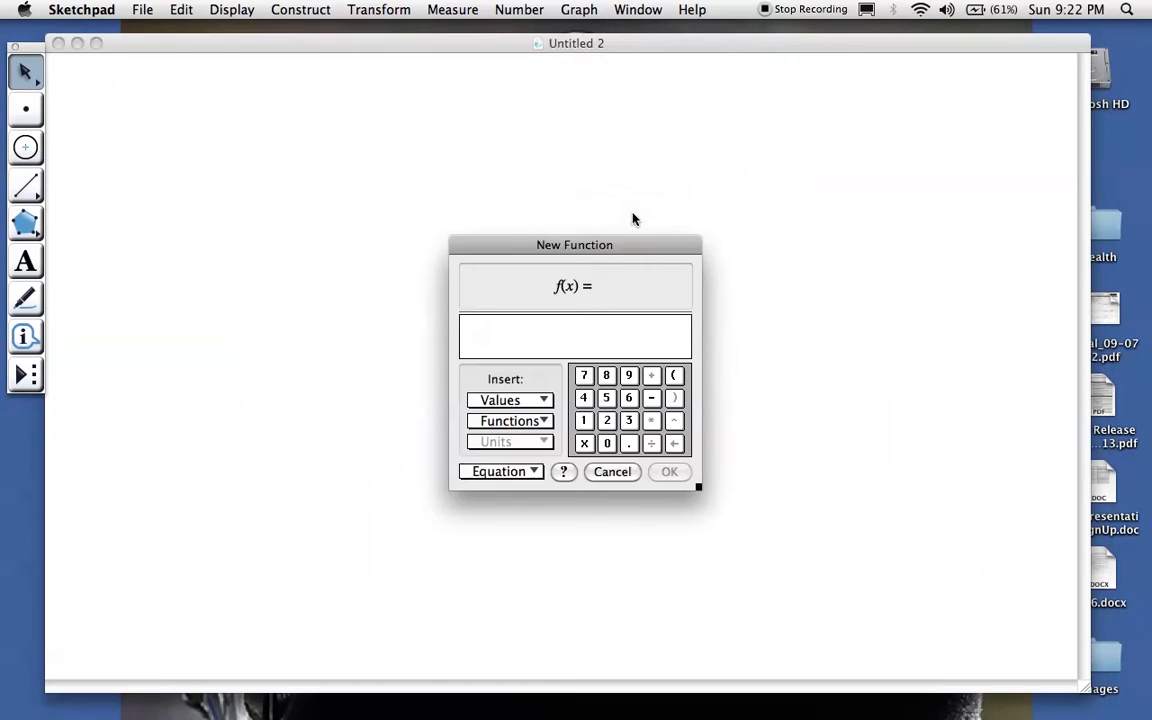
{"action": "left_click", "coordinate": [545, 402]}
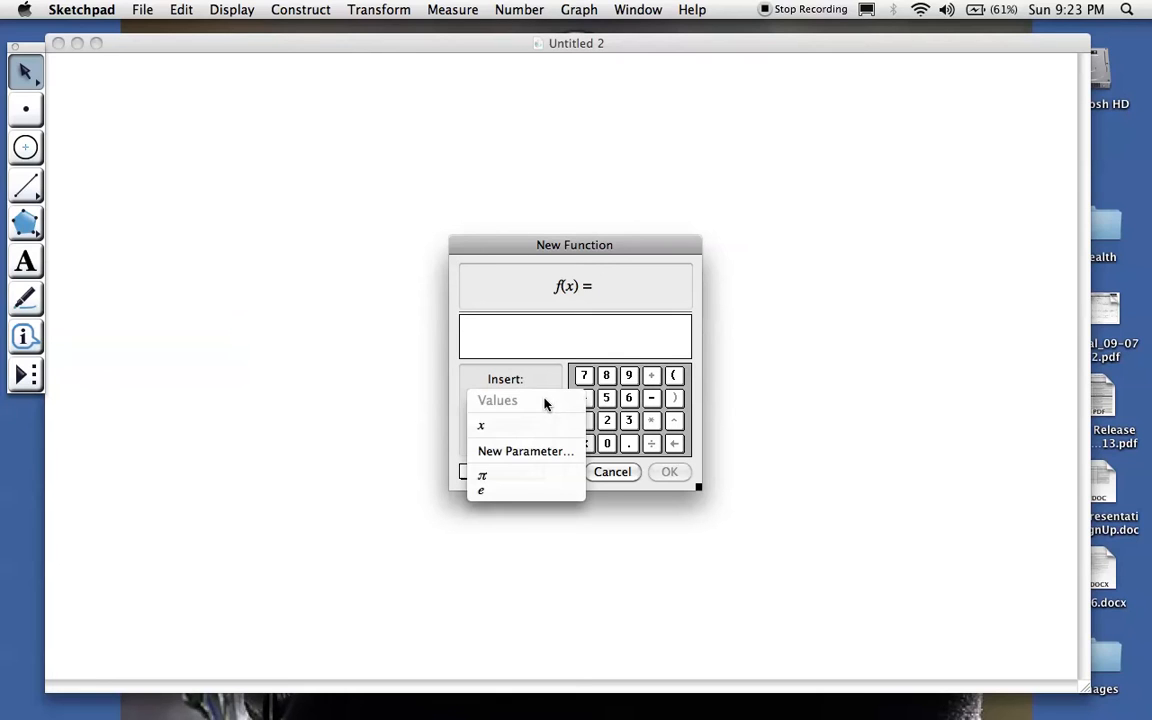
{"action": "left_click", "coordinate": [548, 453]}
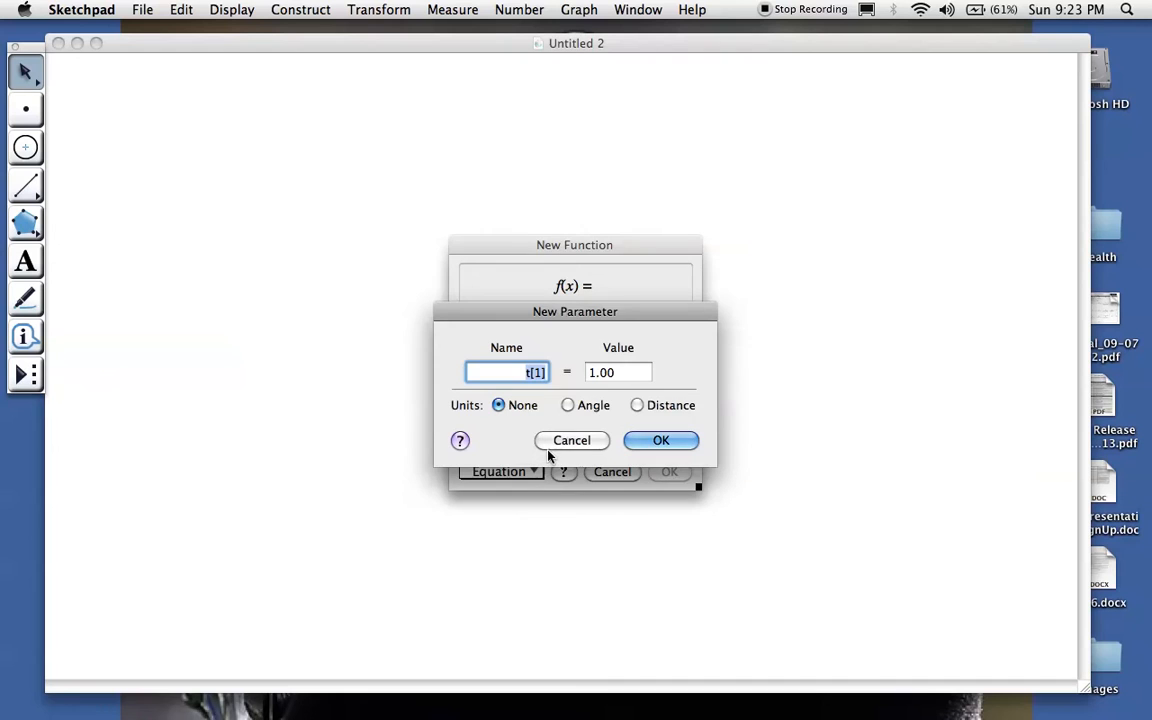
{"action": "type", "text": "a"}
{"action": "left_click", "coordinate": [662, 440]}
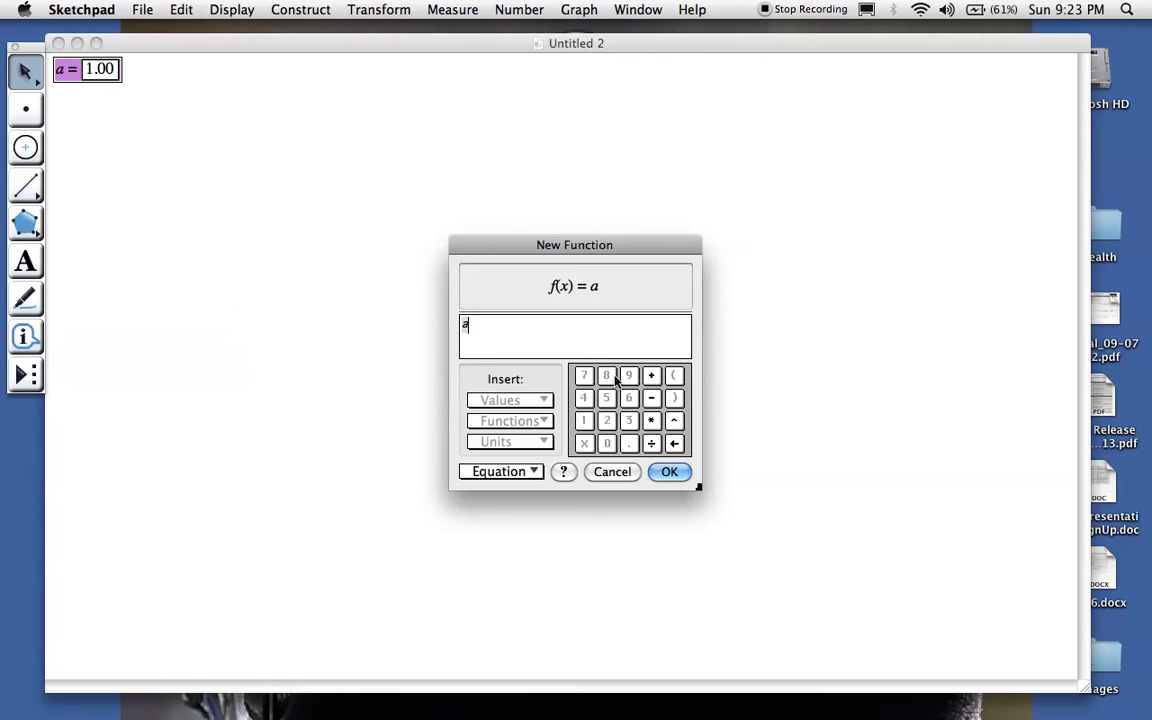
- Complete the function as f(x) = a*x^2, plot it, and deselect everything
{"action": "left_click", "coordinate": [652, 421]}
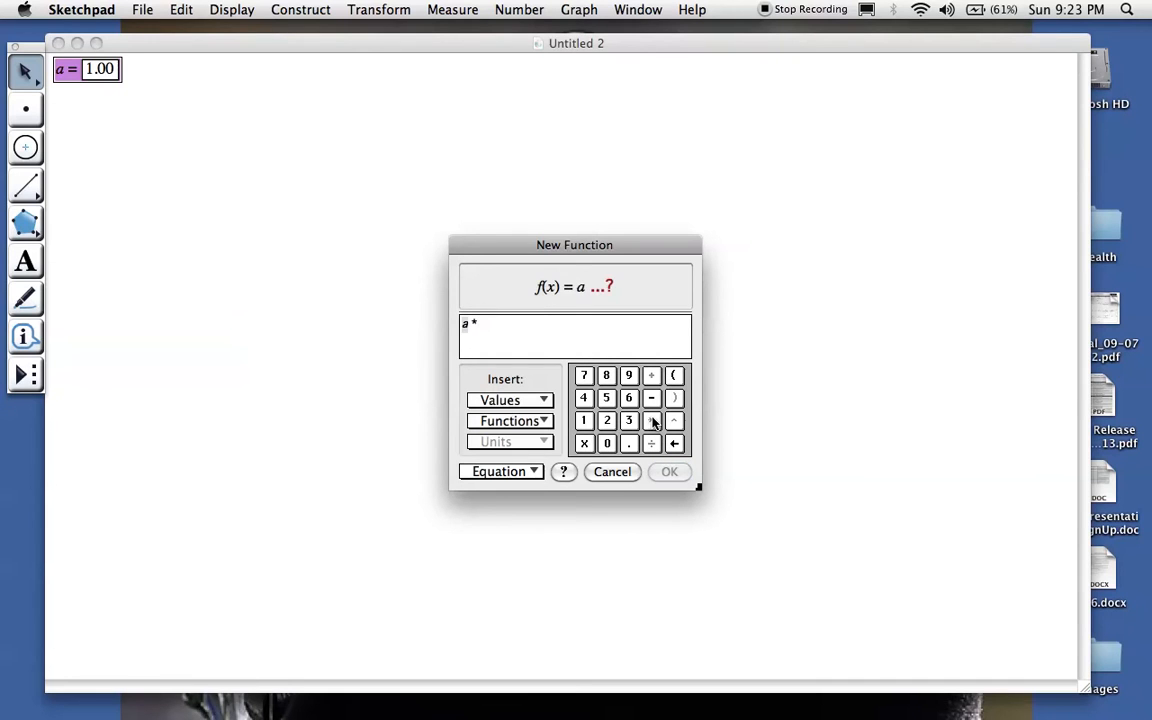
{"action": "left_click", "coordinate": [585, 444]}
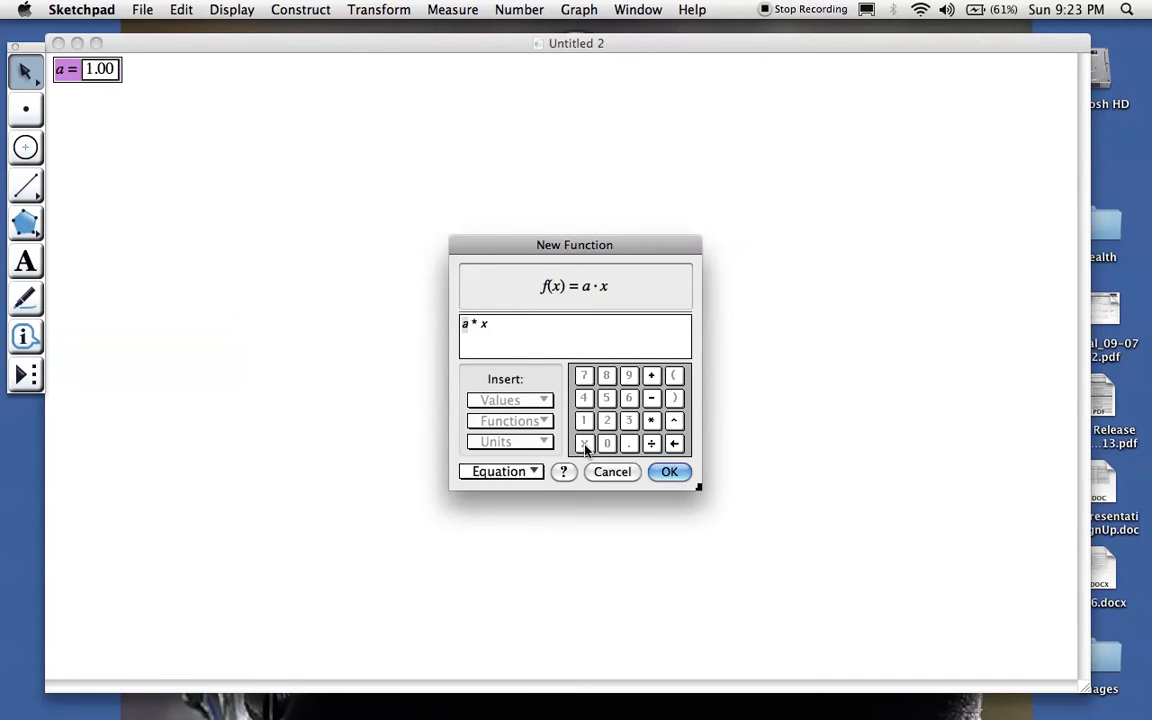
{"action": "left_click", "coordinate": [673, 423]}
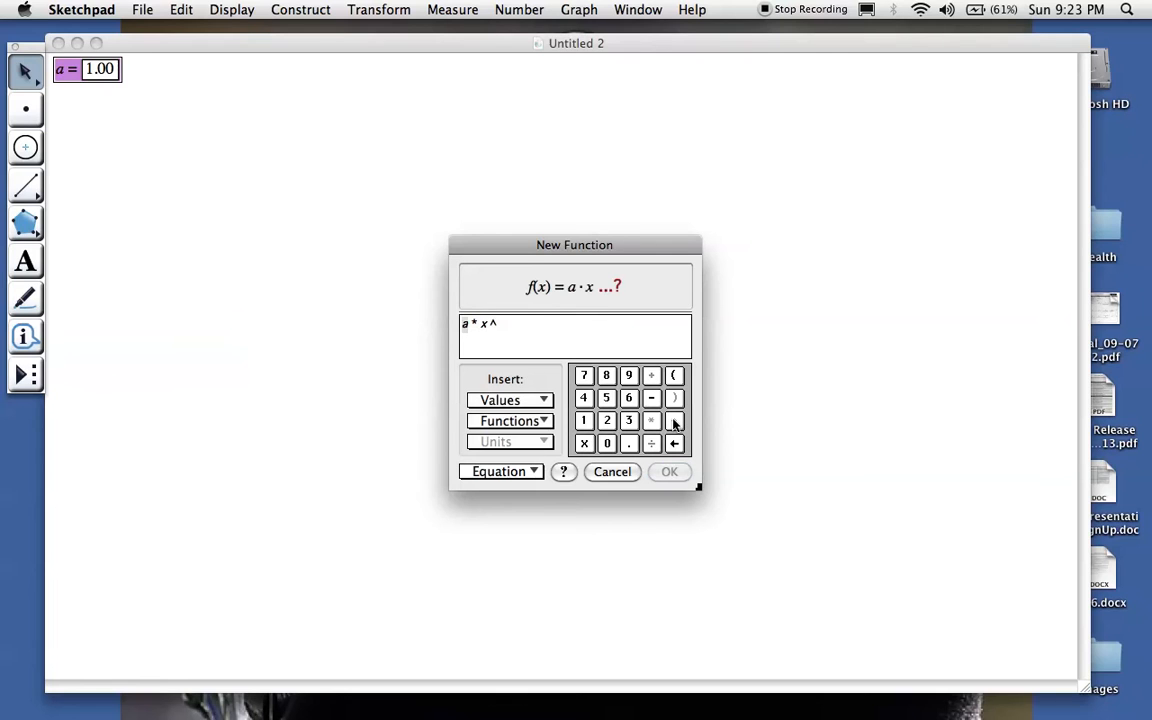
{"action": "left_click", "coordinate": [607, 421]}
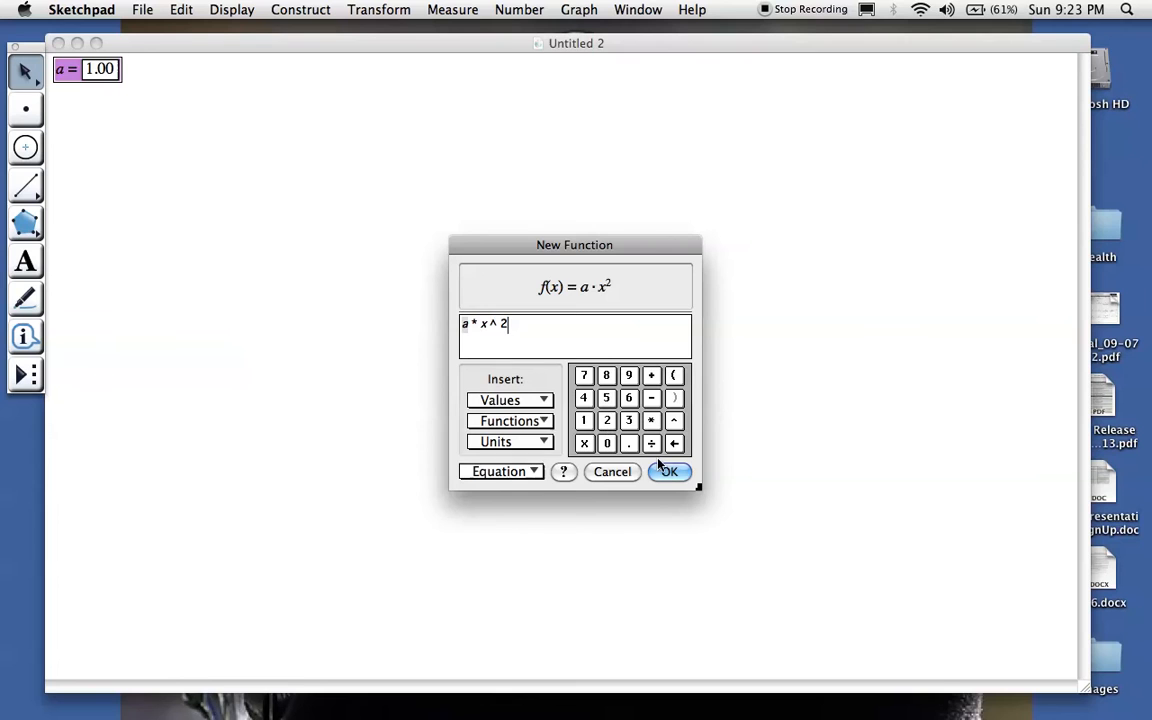
{"action": "left_click", "coordinate": [669, 471]}
{"action": "left_click", "coordinate": [400, 286]}
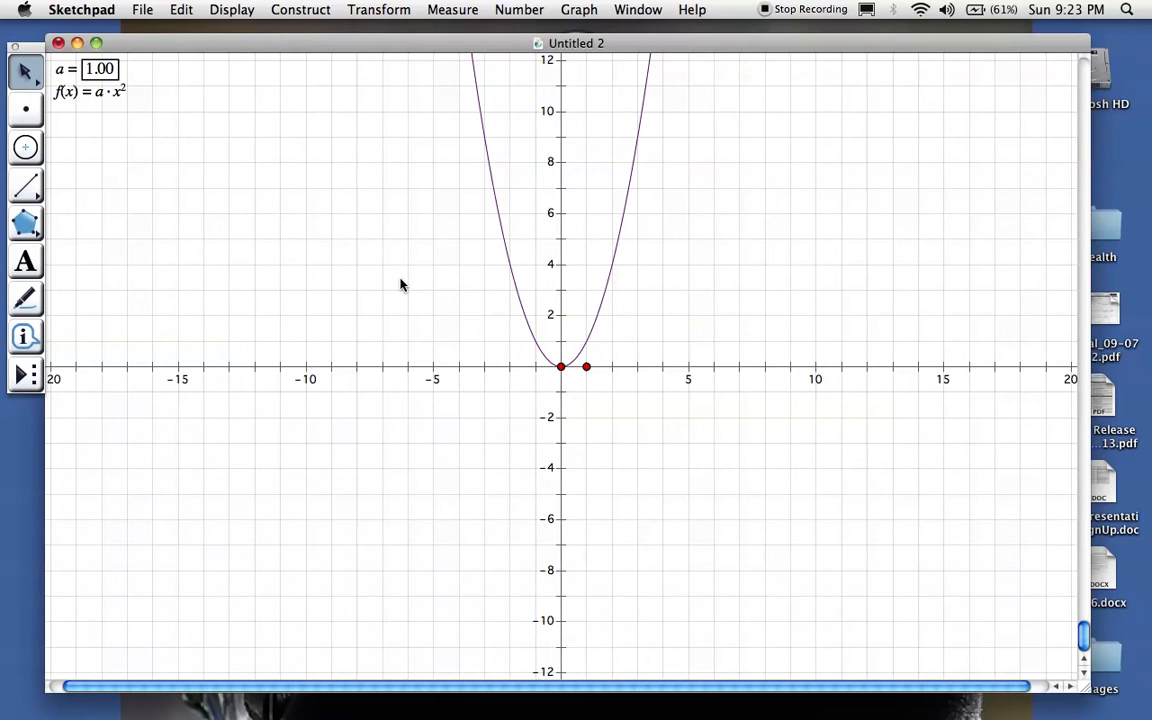
- Set parameter a to 5 and deselect it
{"action": "left_click", "coordinate": [70, 68]}
{"action": "left_click", "coordinate": [106, 70]}
{"action": "type", "text": "5"}
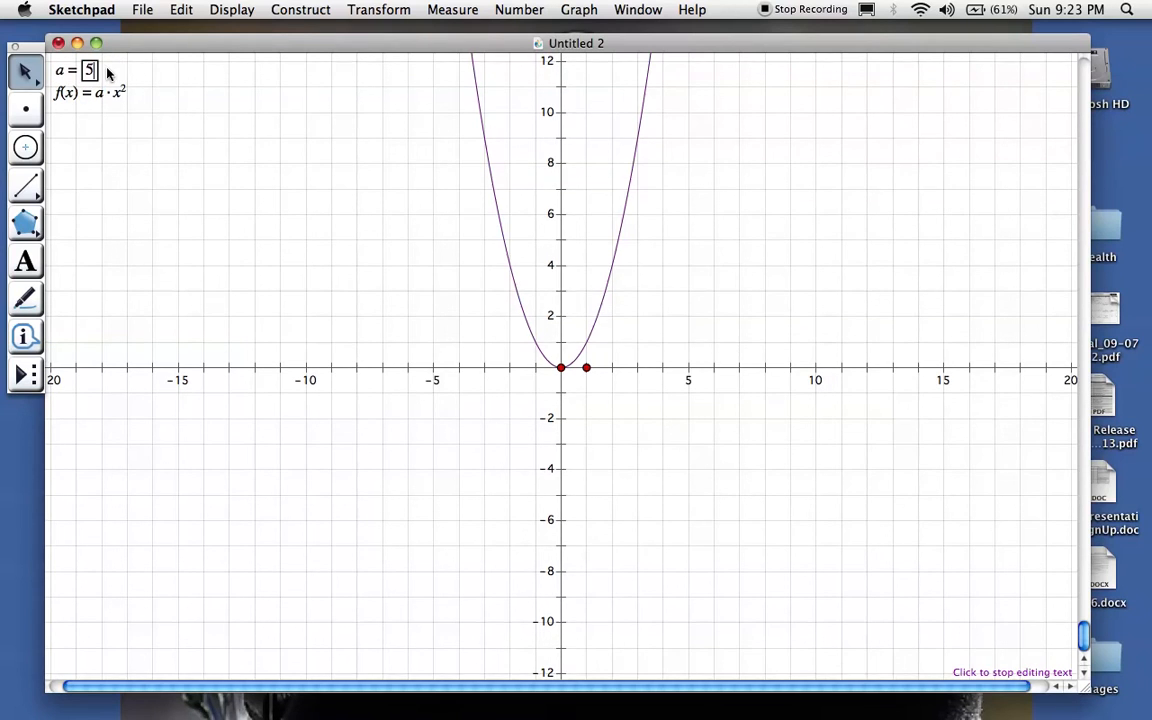
{"action": "key", "text": "Return"}
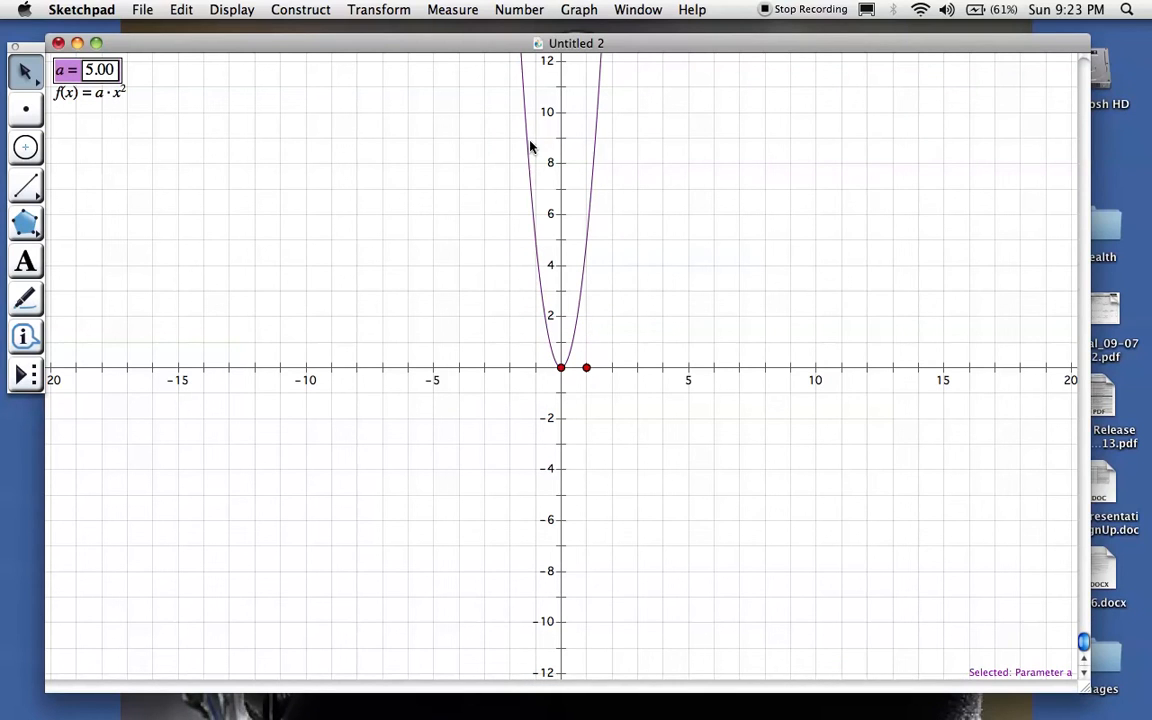
{"action": "left_click", "coordinate": [818, 183]}
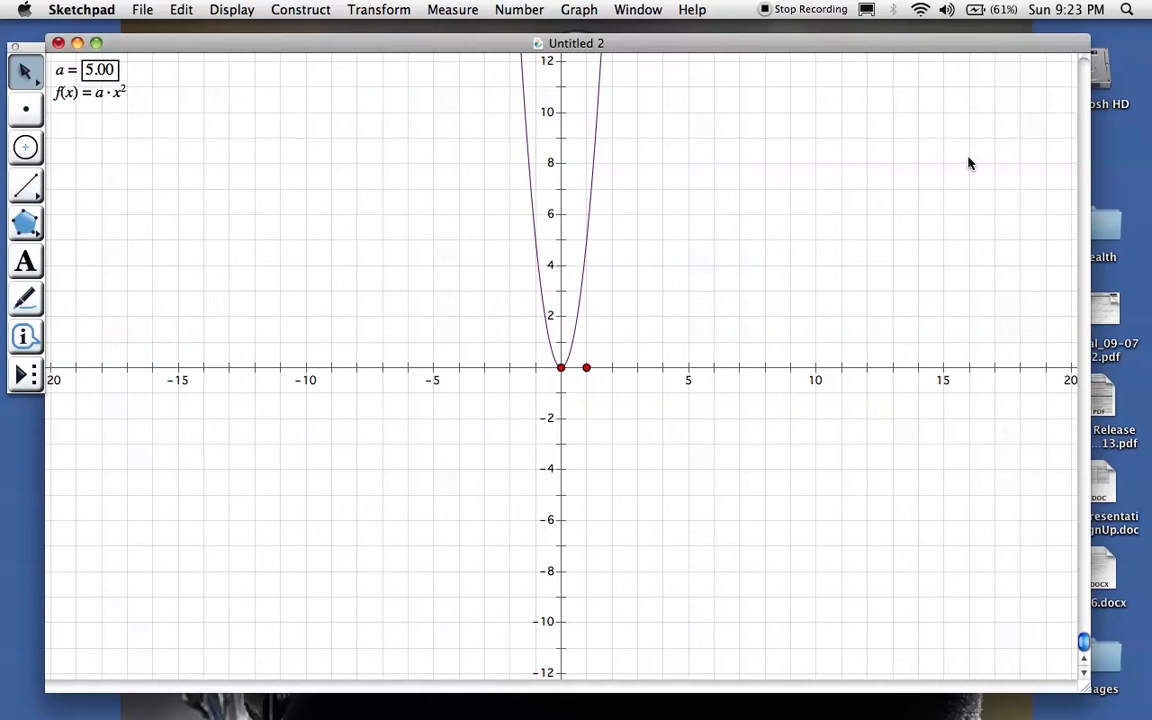
- Set parameter a to 0.5 to see how a fractional coefficient changes the parabola
{"action": "left_click", "coordinate": [110, 68]}
{"action": "key", "text": "BackSpace"}
{"action": "type", "text": ".5"}
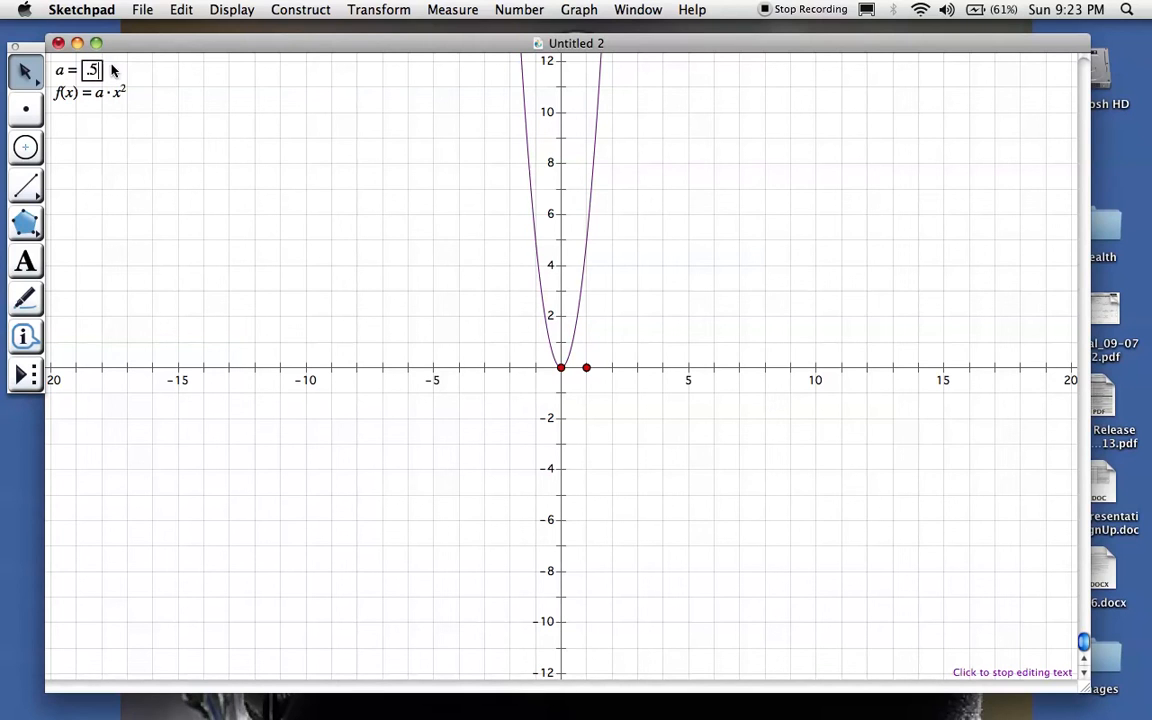
{"action": "key", "text": "Return"}
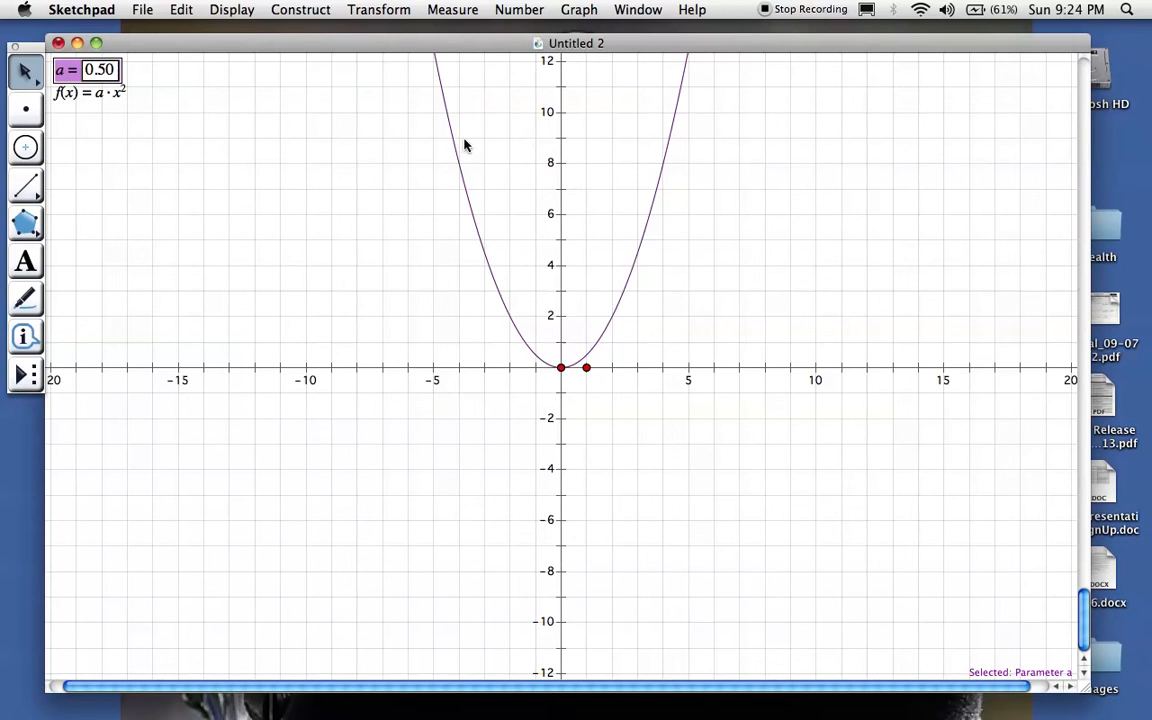
- Set parameter a to -1 to test a negative coefficient on the parabola
{"action": "left_click", "coordinate": [111, 69]}
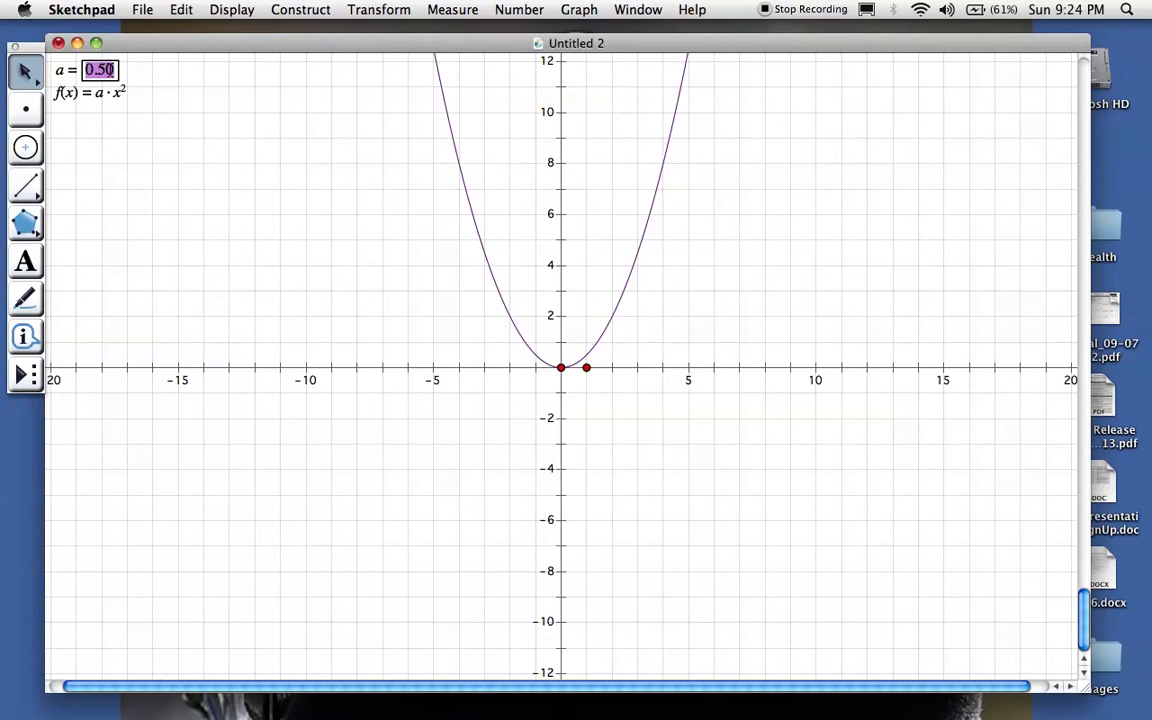
{"action": "type", "text": "-1"}
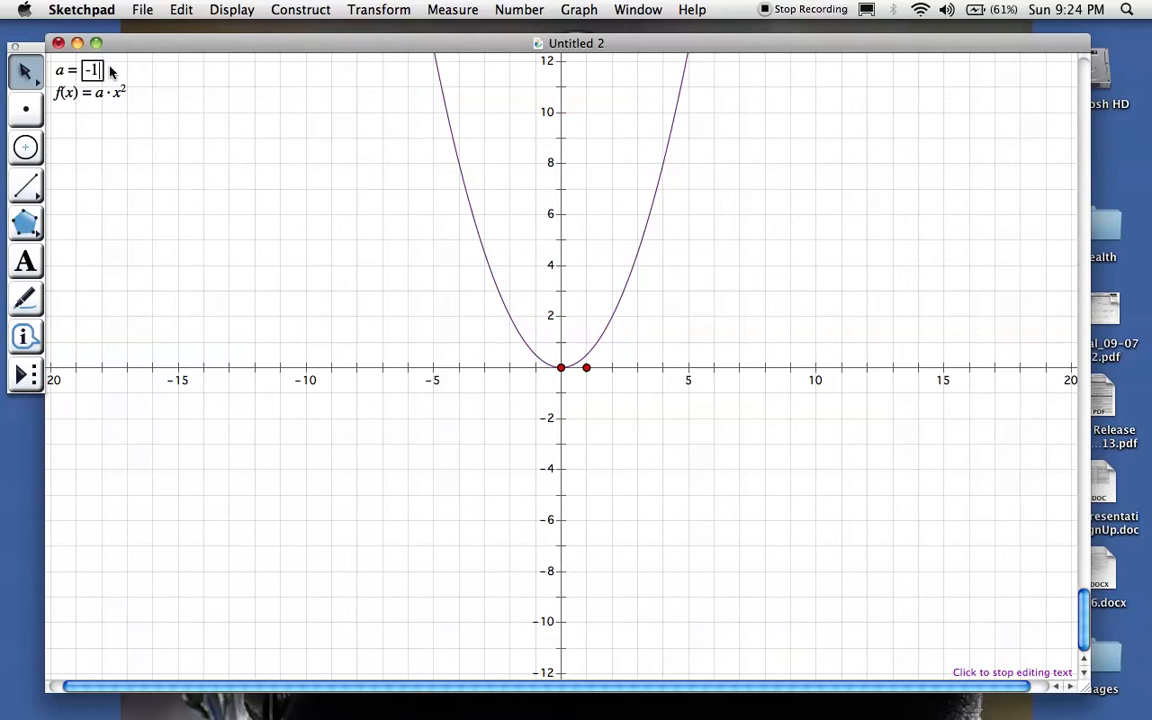
{"action": "key", "text": "Return"}
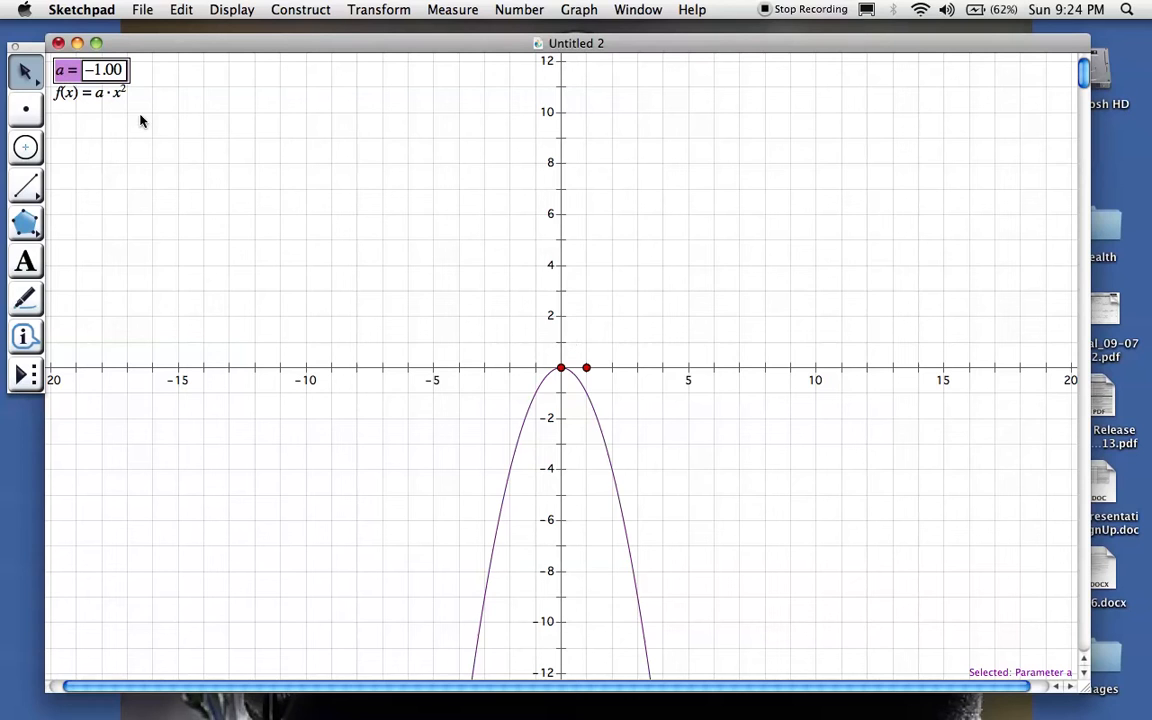
- Set parameter a to -5 to test a larger negative coefficient
{"action": "left_click", "coordinate": [107, 71]}
{"action": "double_click", "coordinate": [108, 72]}
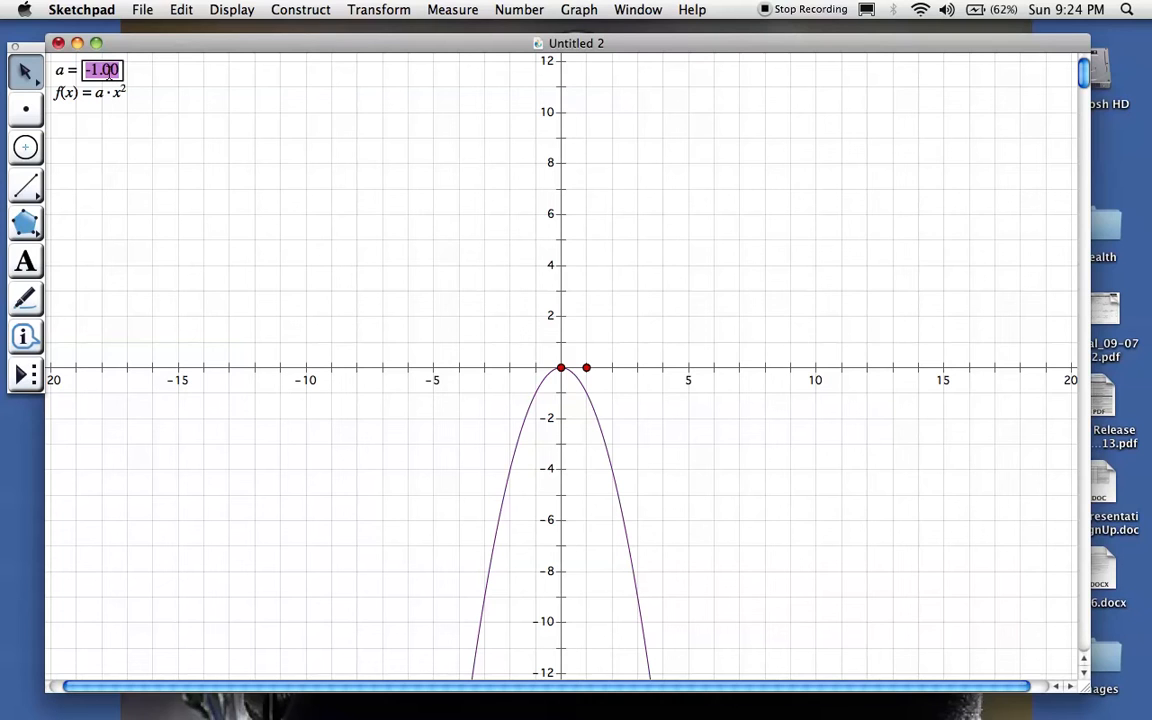
{"action": "type", "text": "-5"}
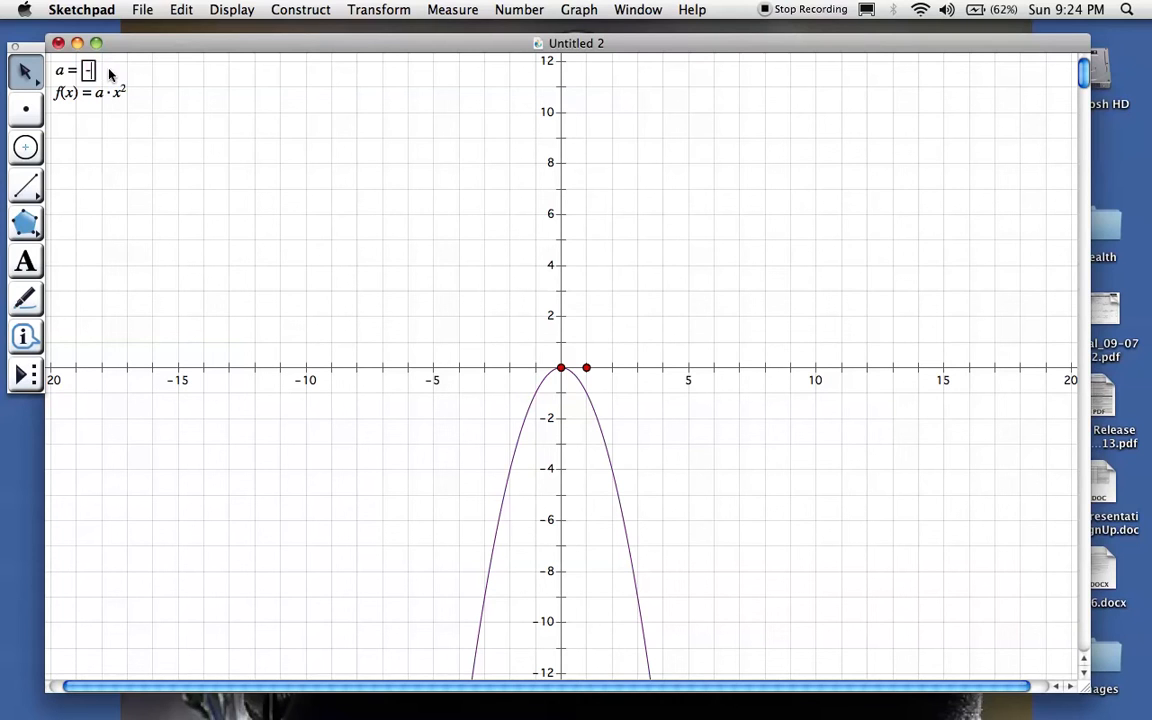
{"action": "key", "text": "Return"}
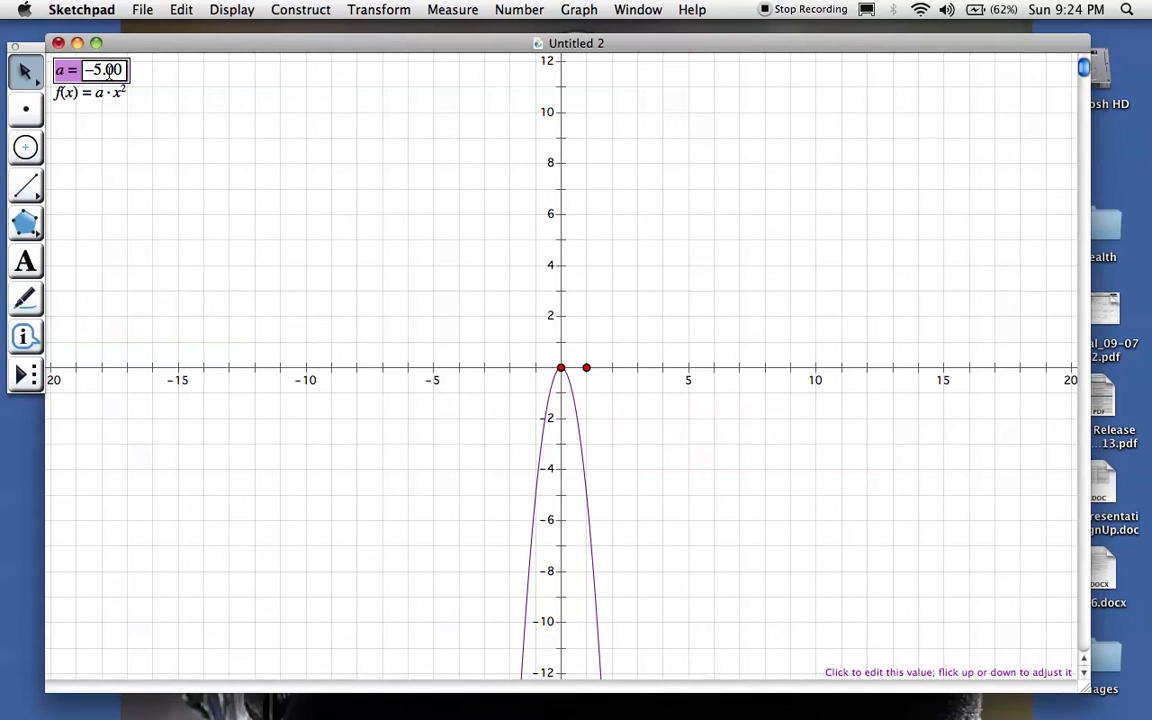
- Set parameter a to -0.5 to test a negative fractional coefficient
{"action": "left_click", "coordinate": [108, 72]}
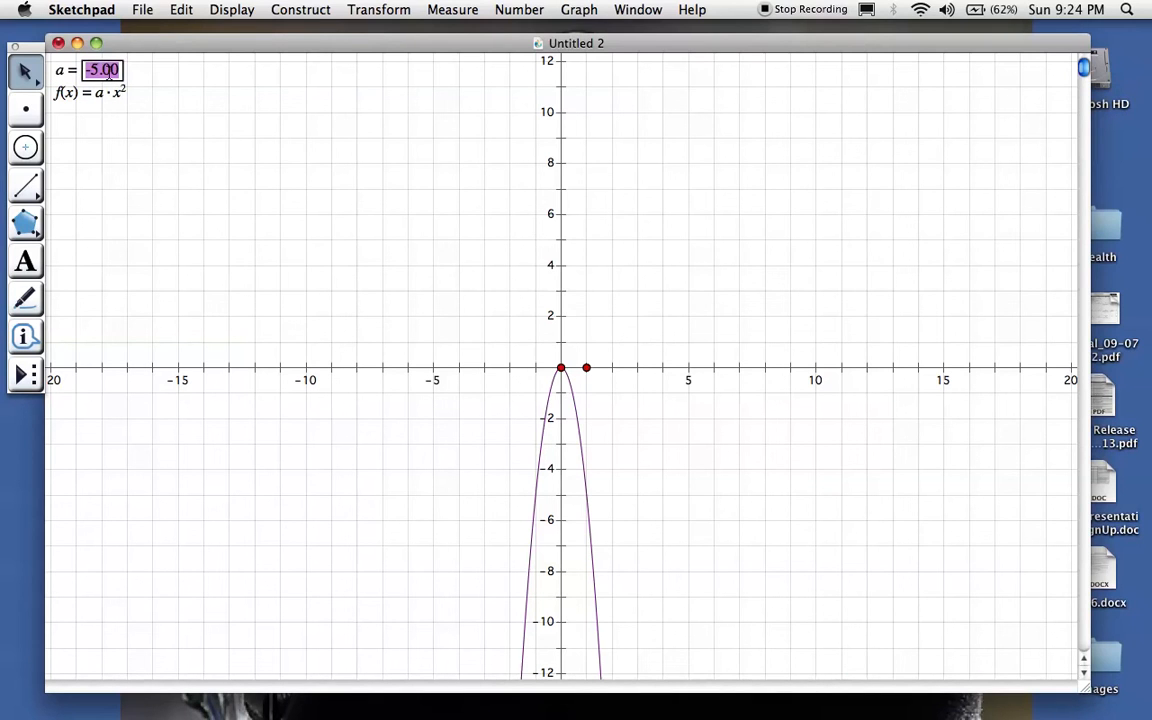
{"action": "type", "text": ".-5"}
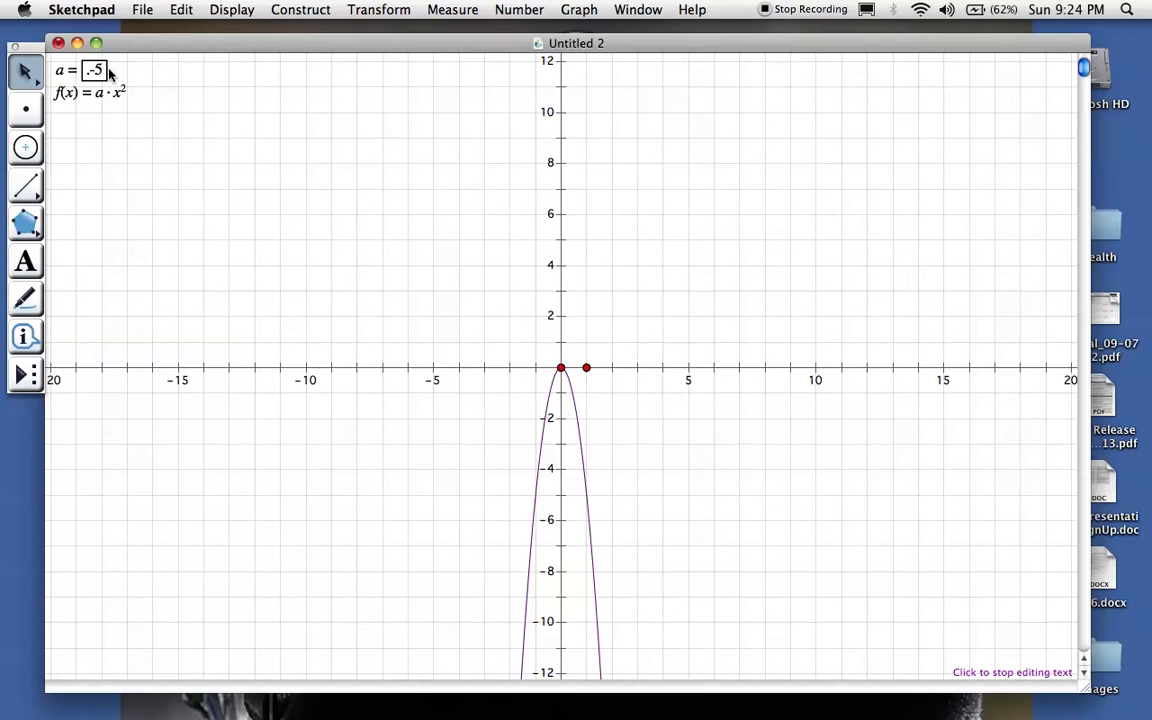
{"action": "key", "text": "BackSpace"}
{"action": "key", "text": "BackSpace"}
{"action": "key", "text": "BackSpace"}
{"action": "type", "text": "-"}
{"action": "type", "text": ".5"}
{"action": "key", "text": "Return"}
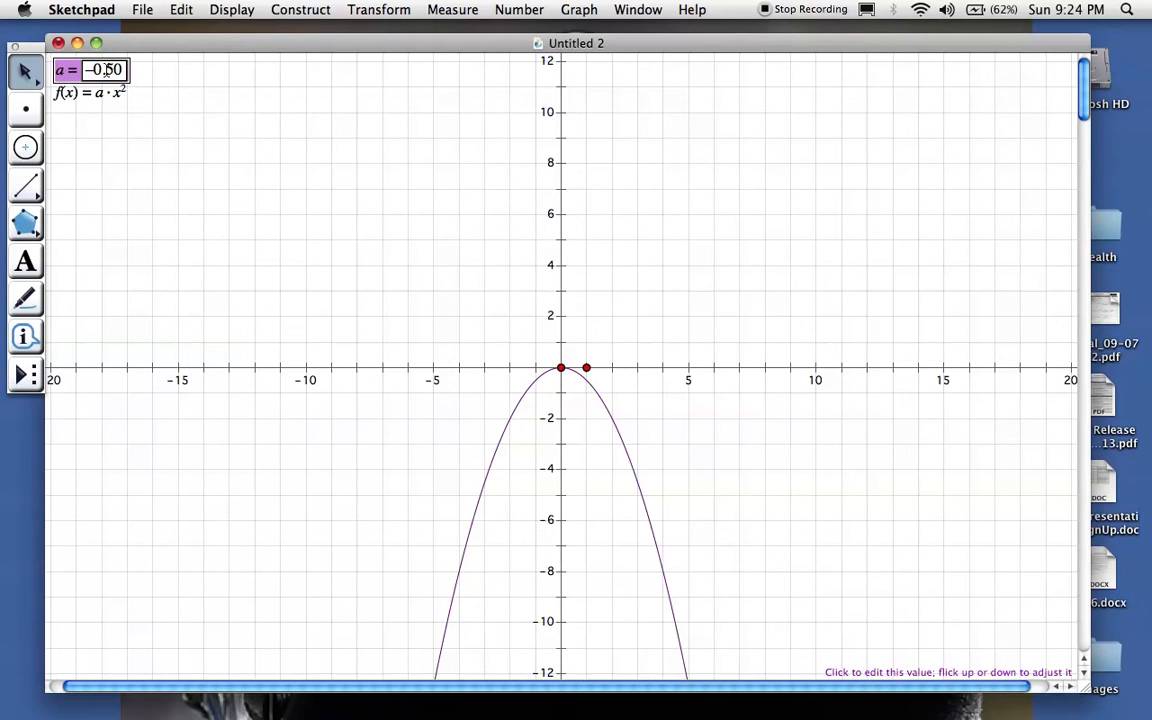
- Set parameter a to 0 to test the function with a zero coefficient
{"action": "left_click", "coordinate": [104, 69]}
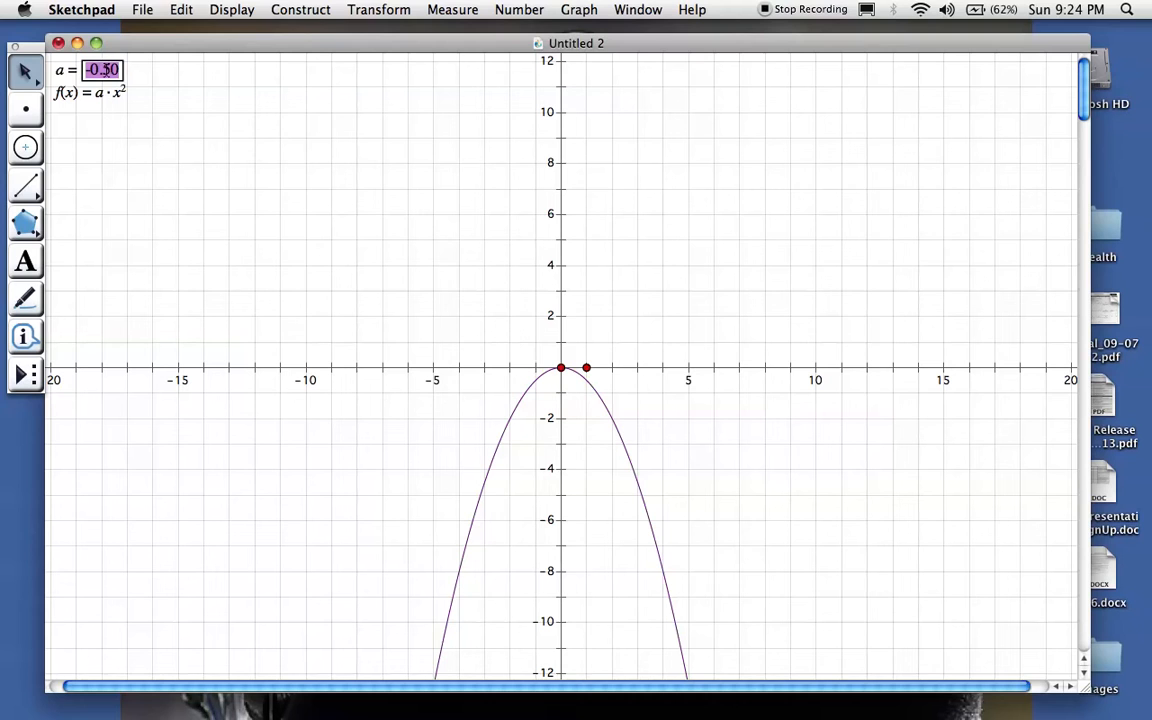
{"action": "type", "text": "0"}
{"action": "key", "text": "Return"}
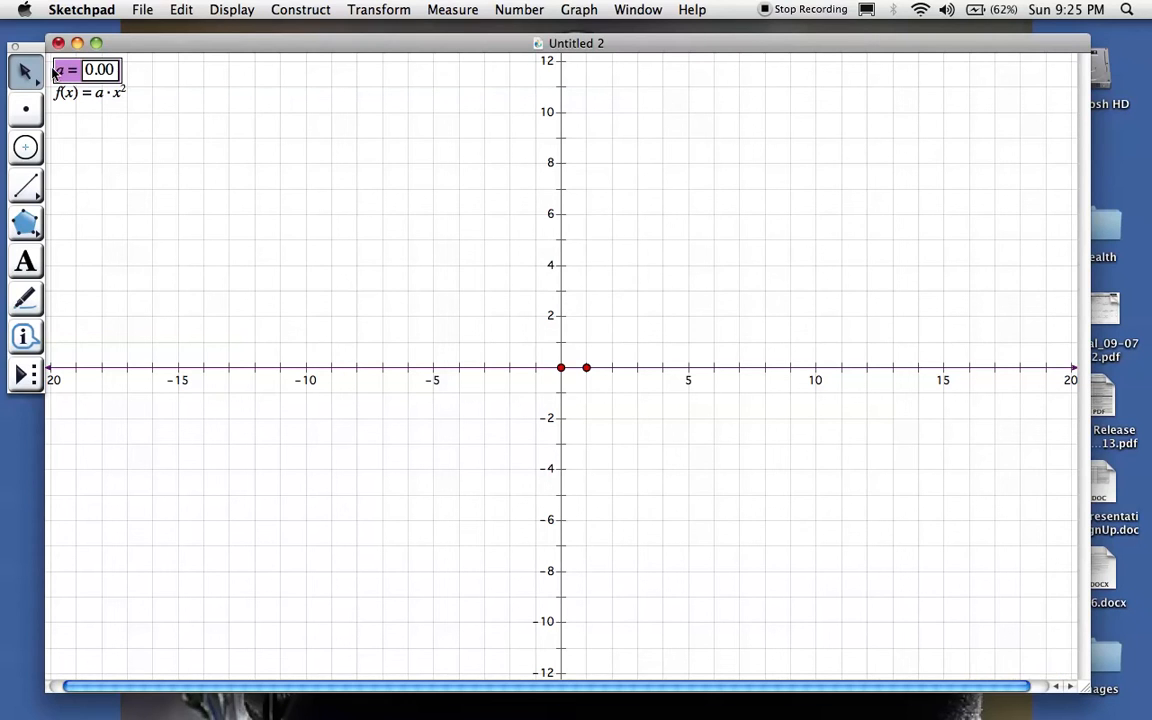
- Animate parameter a, reverse the direction of its motion, and pause the animation
{"action": "left_click", "coordinate": [226, 12]}
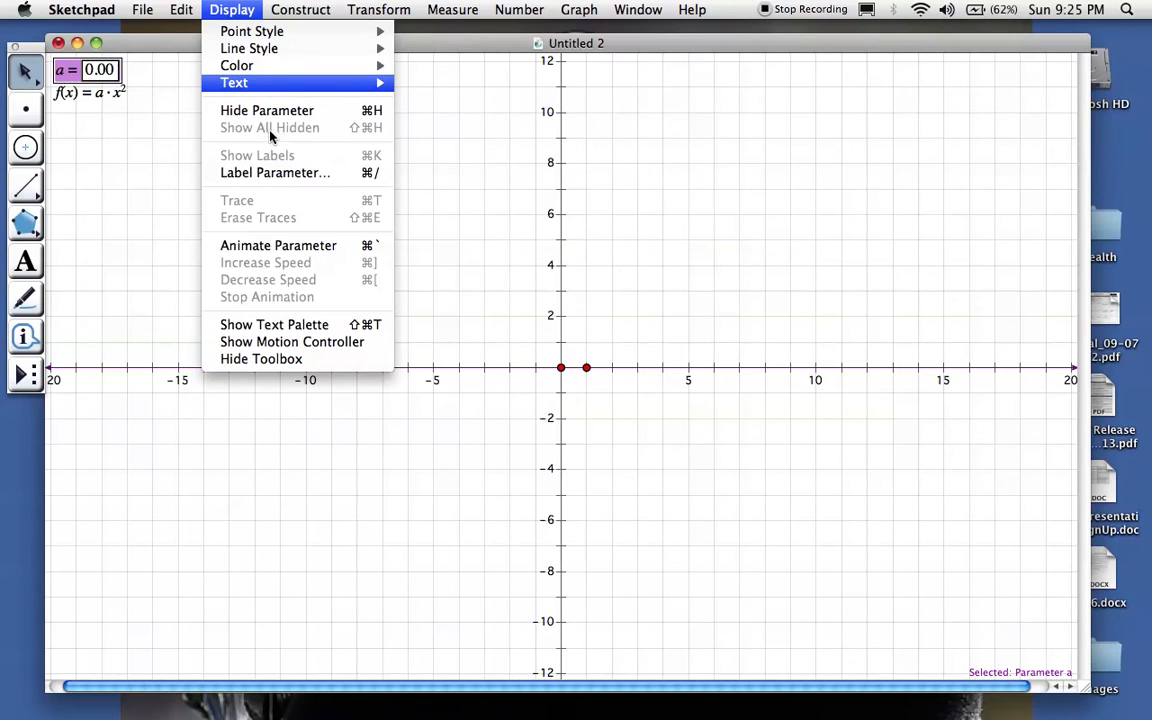
{"action": "left_click", "coordinate": [280, 249]}
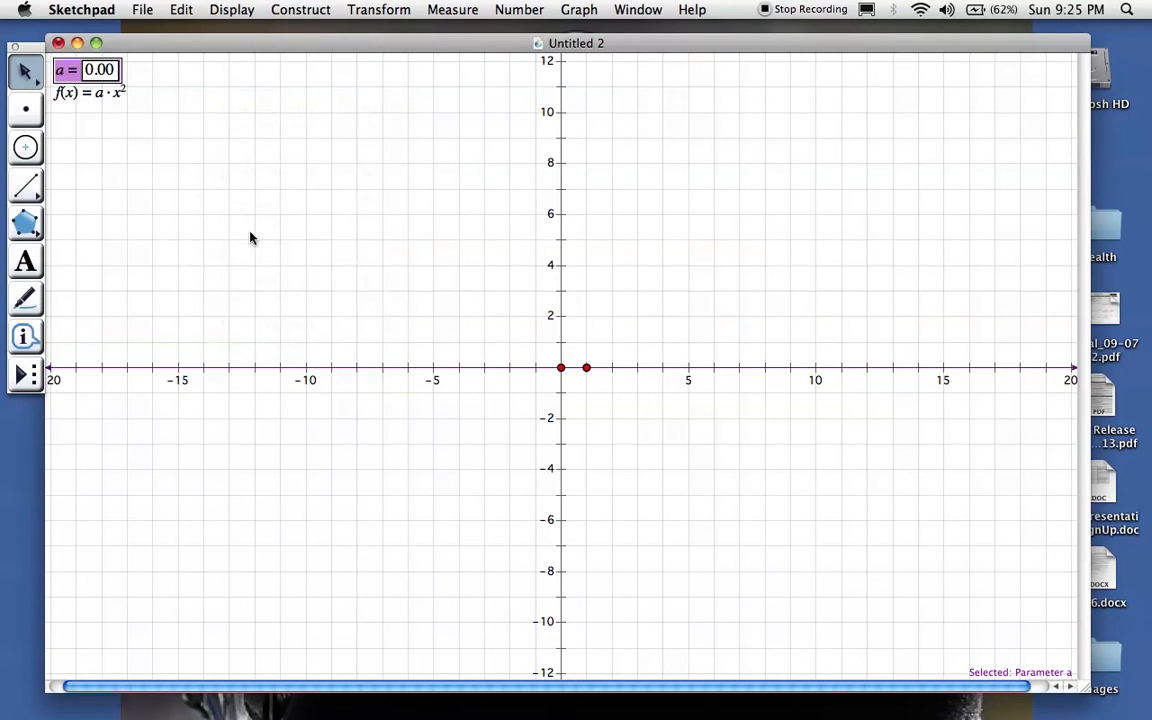
{"action": "left_click", "coordinate": [222, 13]}
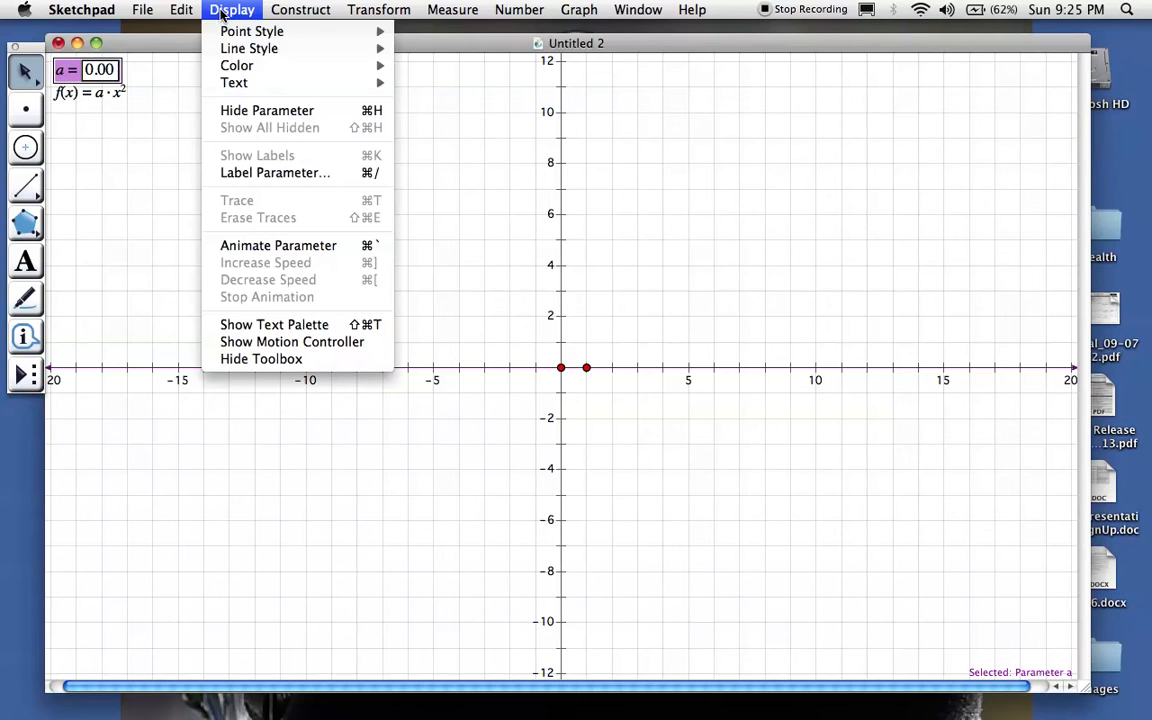
{"action": "left_click", "coordinate": [282, 247]}
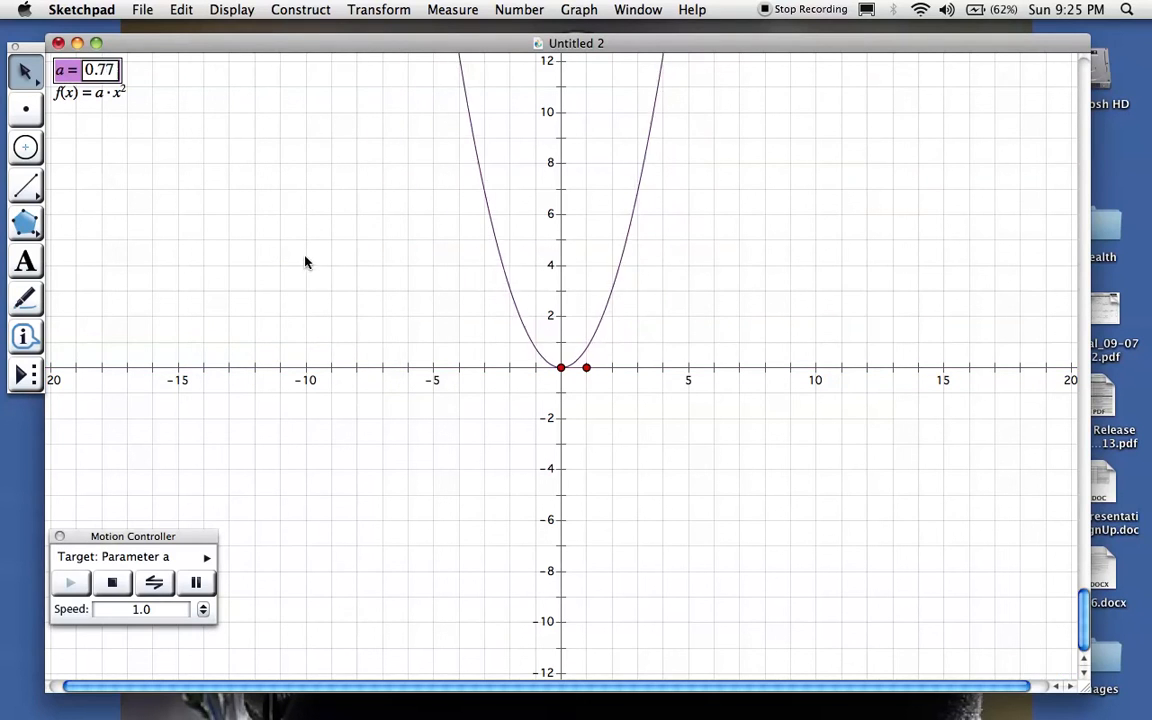
{"action": "left_click", "coordinate": [160, 588]}
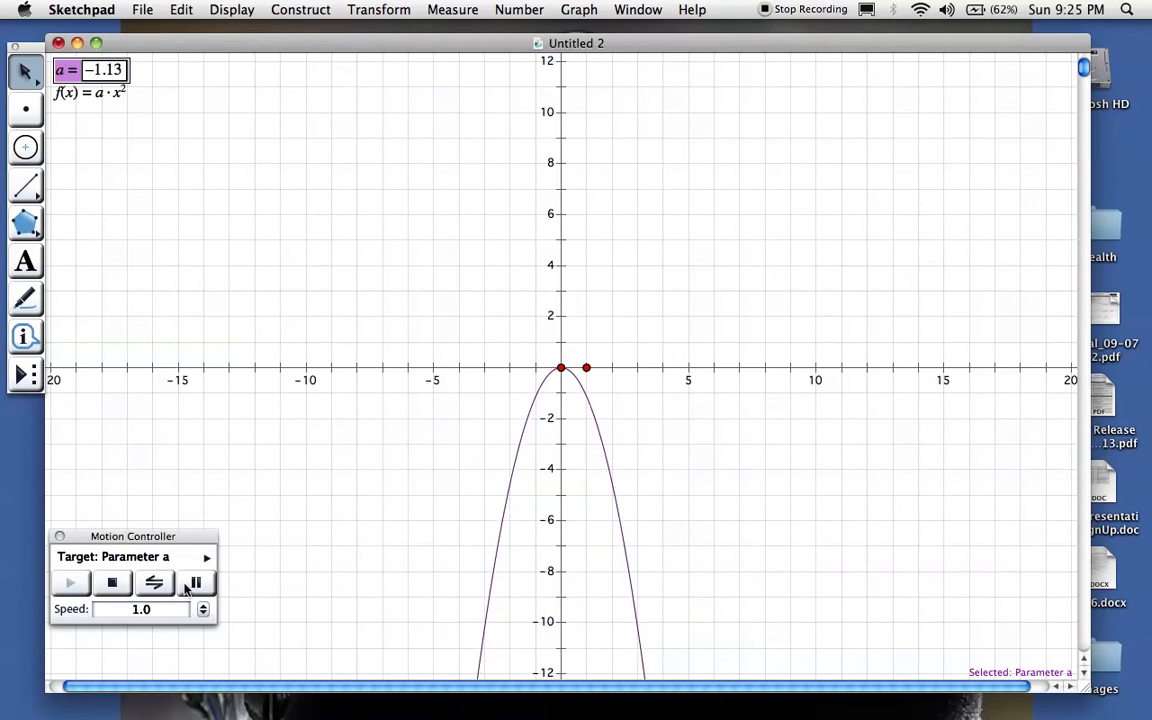
{"action": "left_click", "coordinate": [196, 585]}
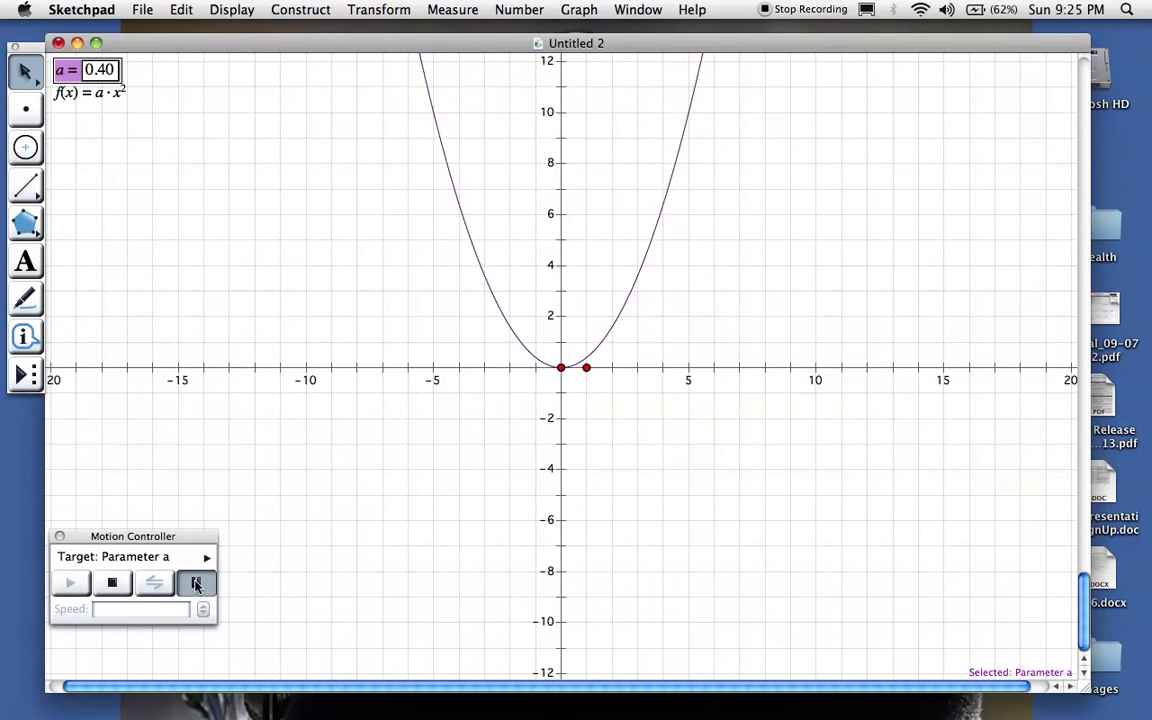
- Undo the animation of parameter a
{"action": "left_click", "coordinate": [181, 10]}
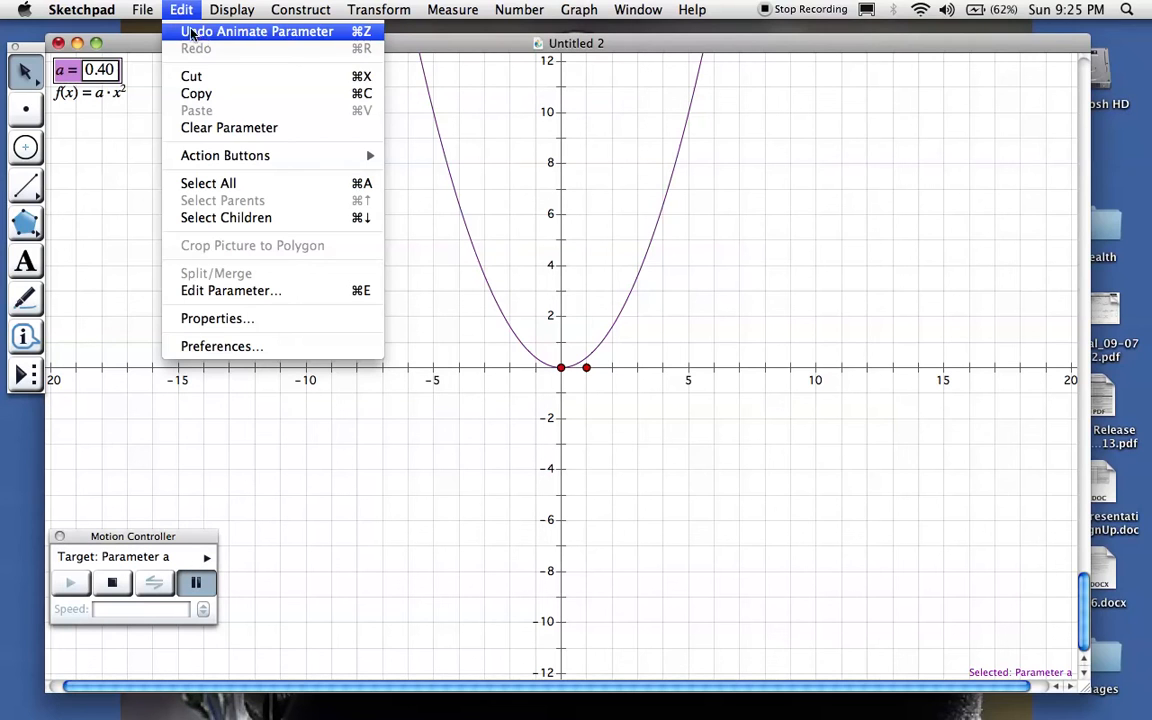
{"action": "left_click", "coordinate": [178, 31]}
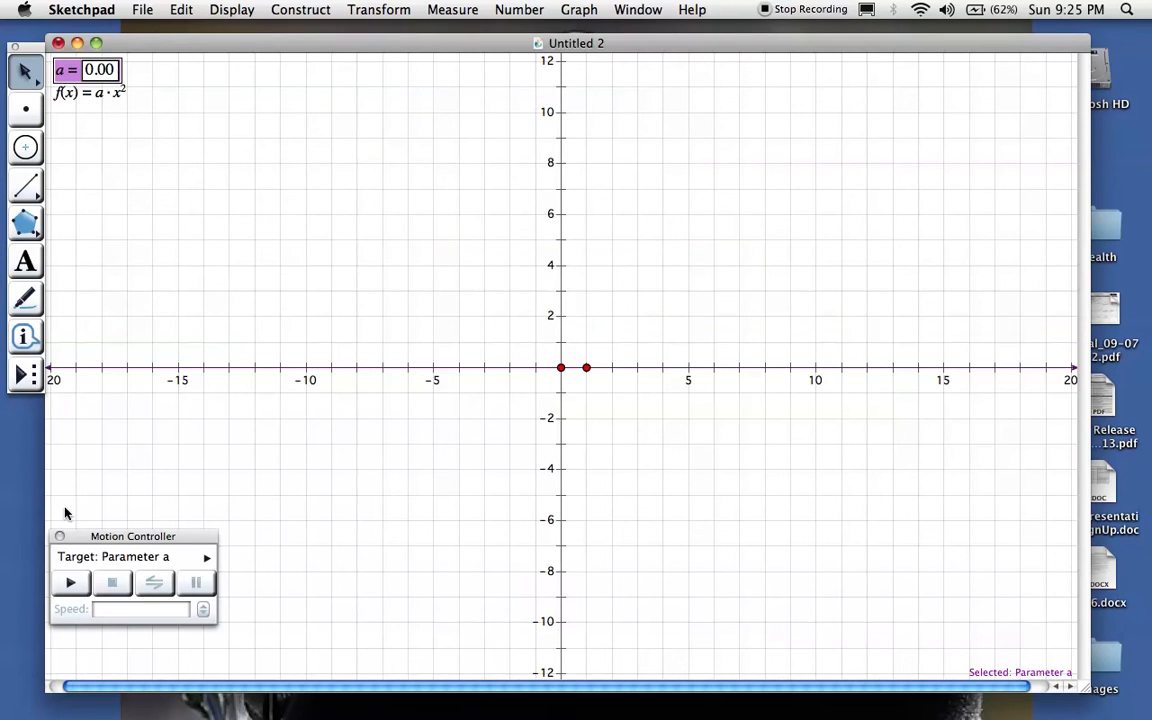
- Close the Motion Controller and re-enter 0 as the value of parameter a
{"action": "left_click", "coordinate": [60, 536]}
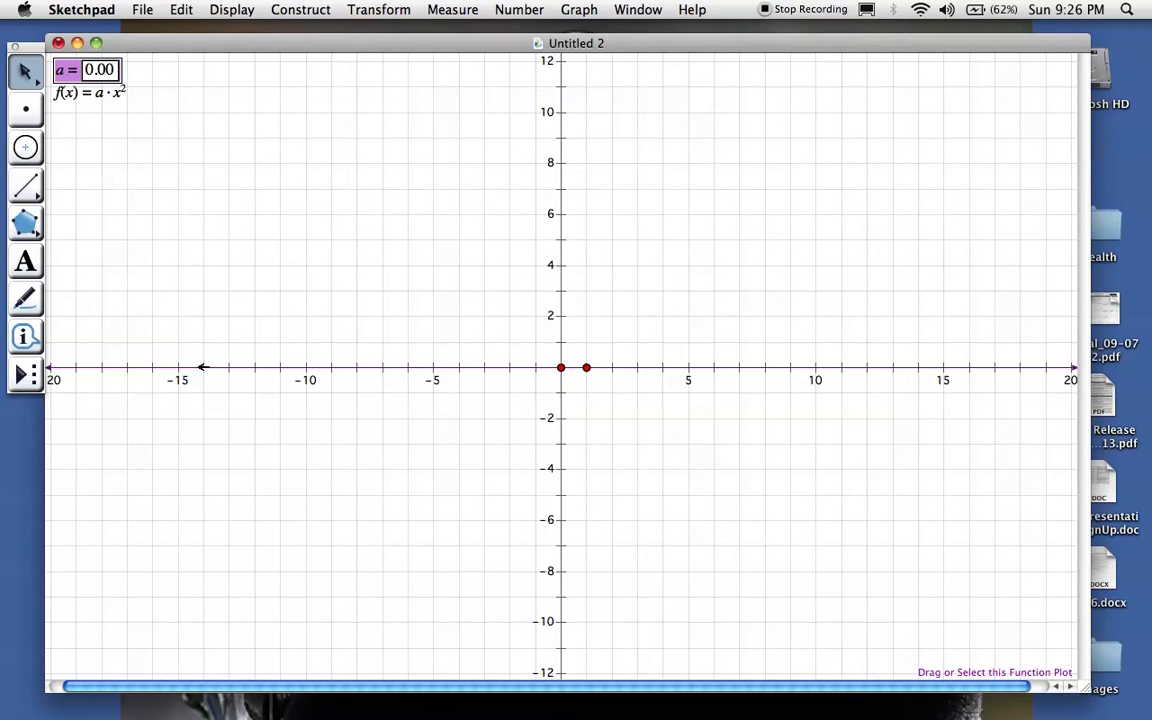
{"action": "type", "text": "=="}
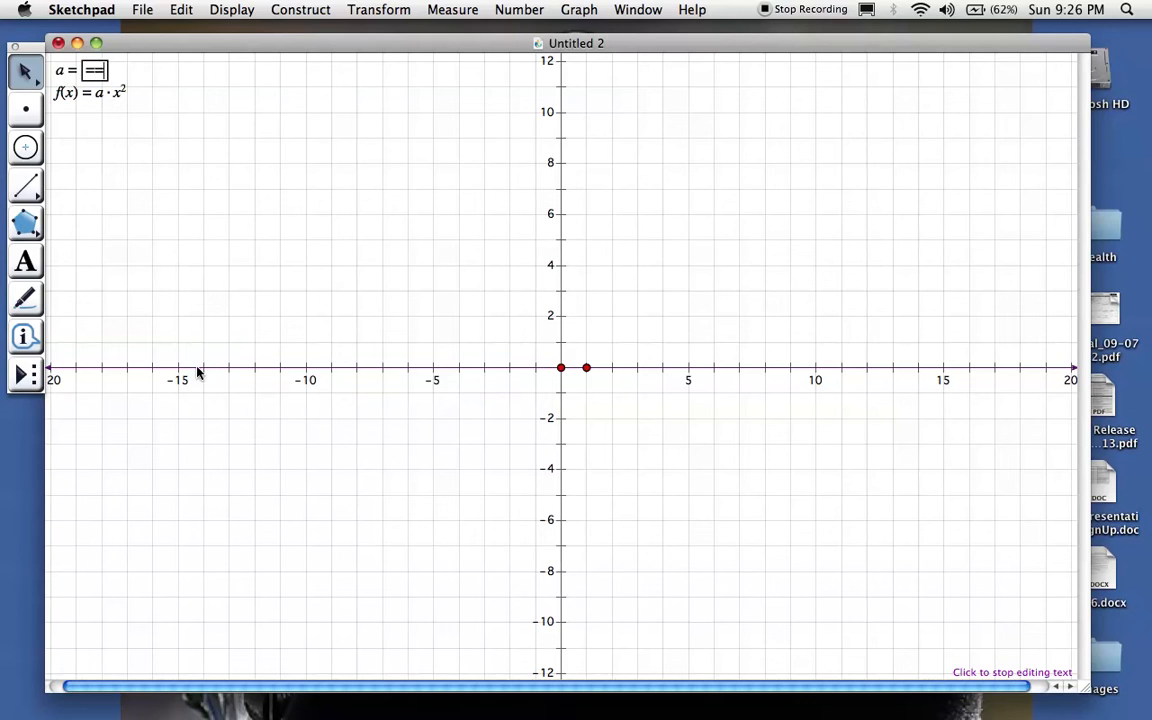
{"action": "key", "text": "BackSpace"}
{"action": "key", "text": "BackSpace"}
{"action": "type", "text": "0"}
{"action": "key", "text": "Return"}
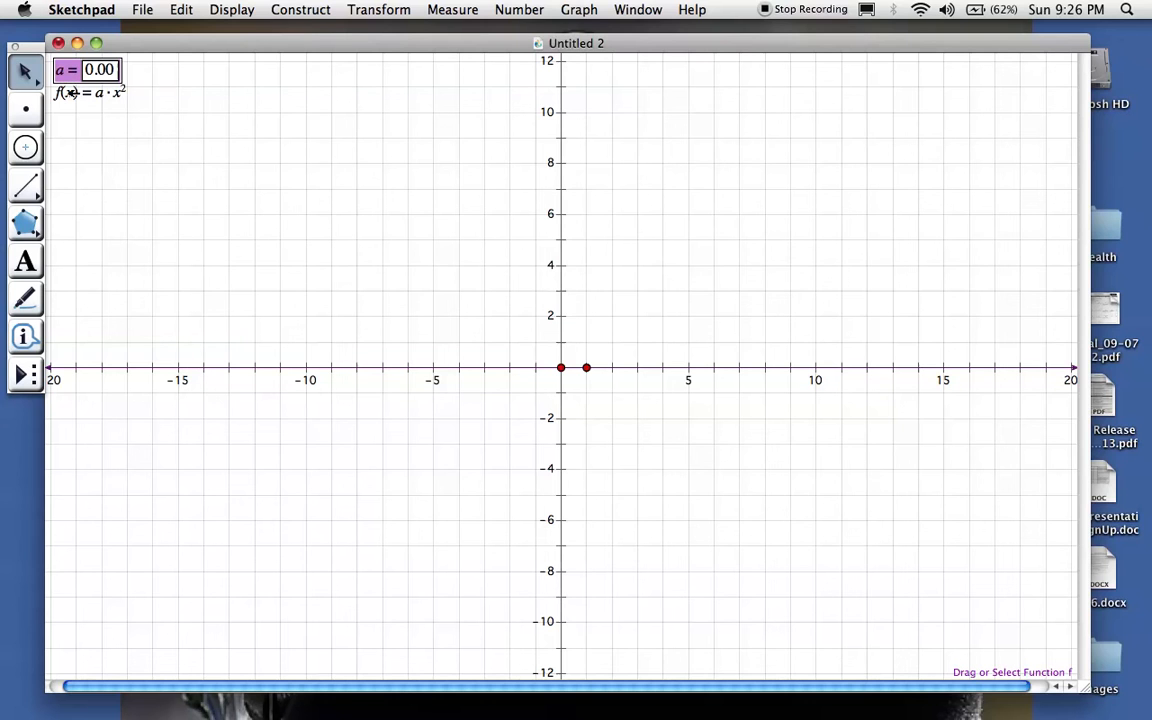
- Raise parameter a in increments of 0.01 up to 0.04 to watch the parabola narrow
{"action": "key", "text": "plus"}
{"action": "key", "text": "plus"}
{"action": "key", "text": "plus"}
{"action": "key", "text": "plus"}
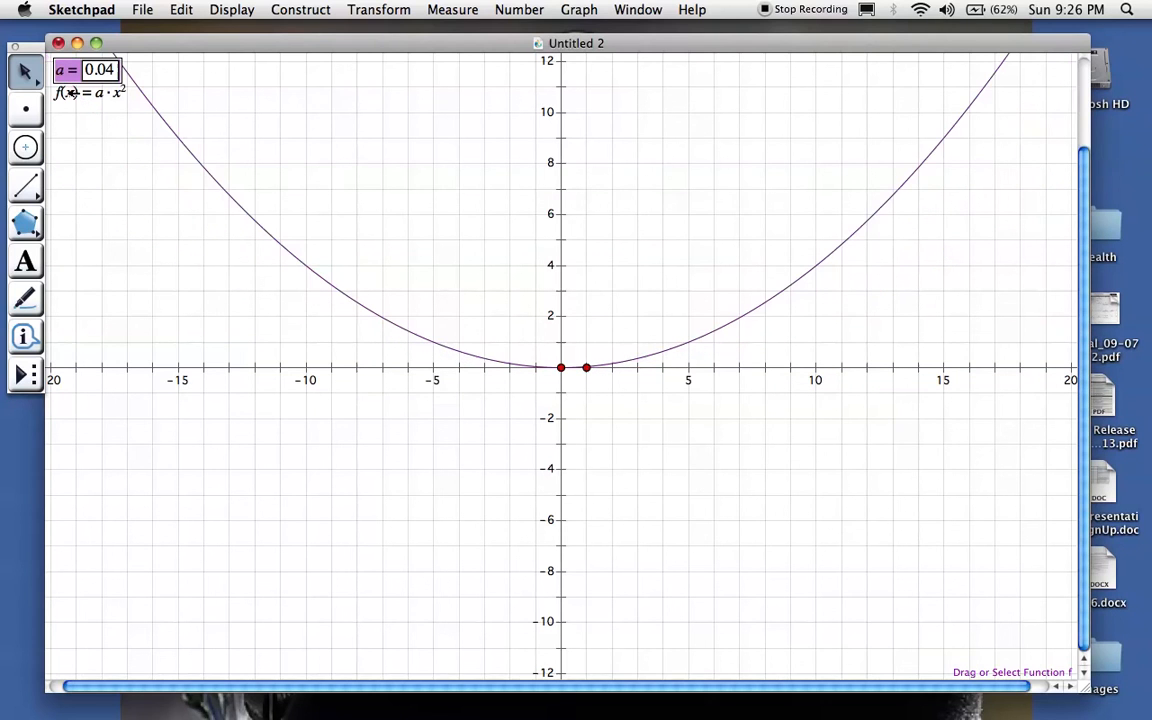
- Lower parameter a in increments of 0.01 down to -0.02 to flip the parabola downward
{"action": "key", "text": "minus"}
{"action": "key", "text": "minus"}
{"action": "key", "text": "minus"}
{"action": "key", "text": "minus"}
{"action": "key", "text": "minus"}
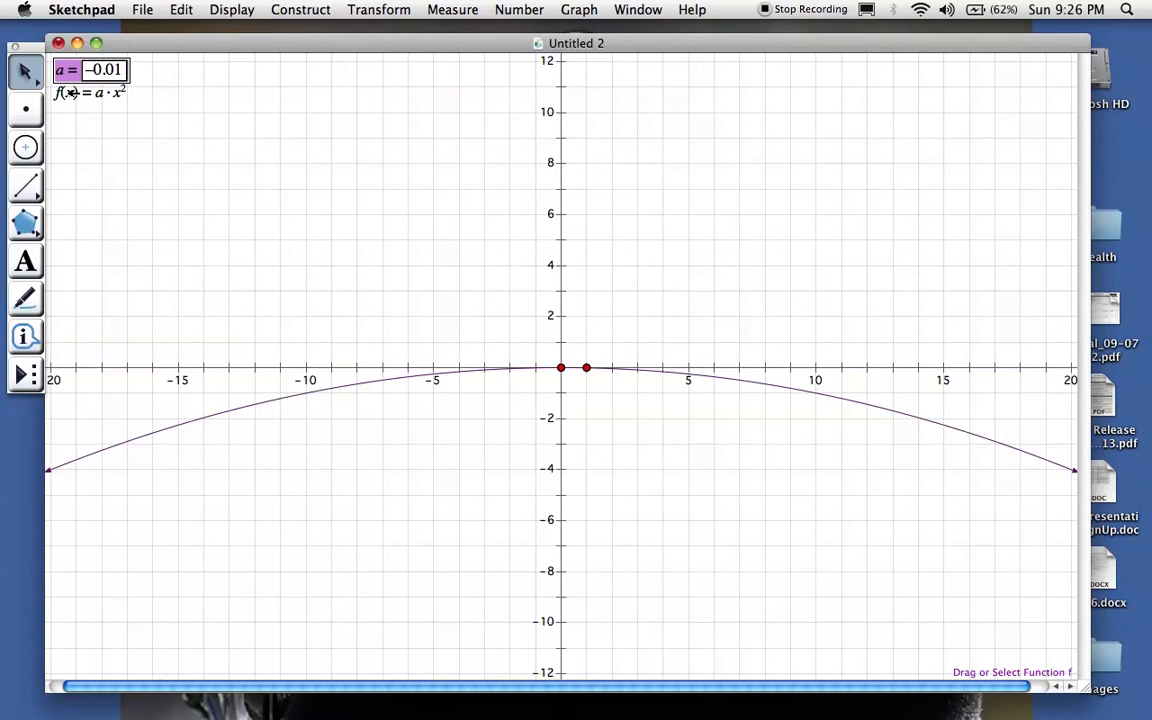
{"action": "key", "text": "minus"}
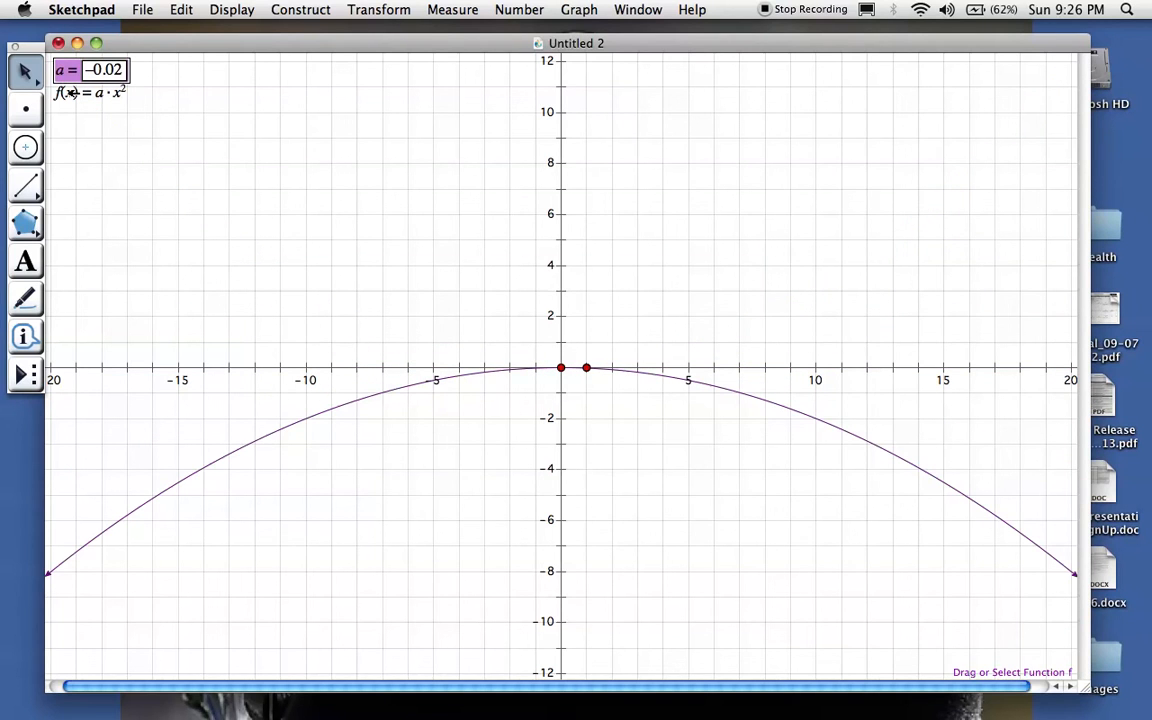
- Raise parameter a in increments of 0.01 up to 0.03 so the parabola opens upward
{"action": "key", "text": "plus"}
{"action": "key", "text": "plus"}
{"action": "key", "text": "plus"}
{"action": "key", "text": "plus"}
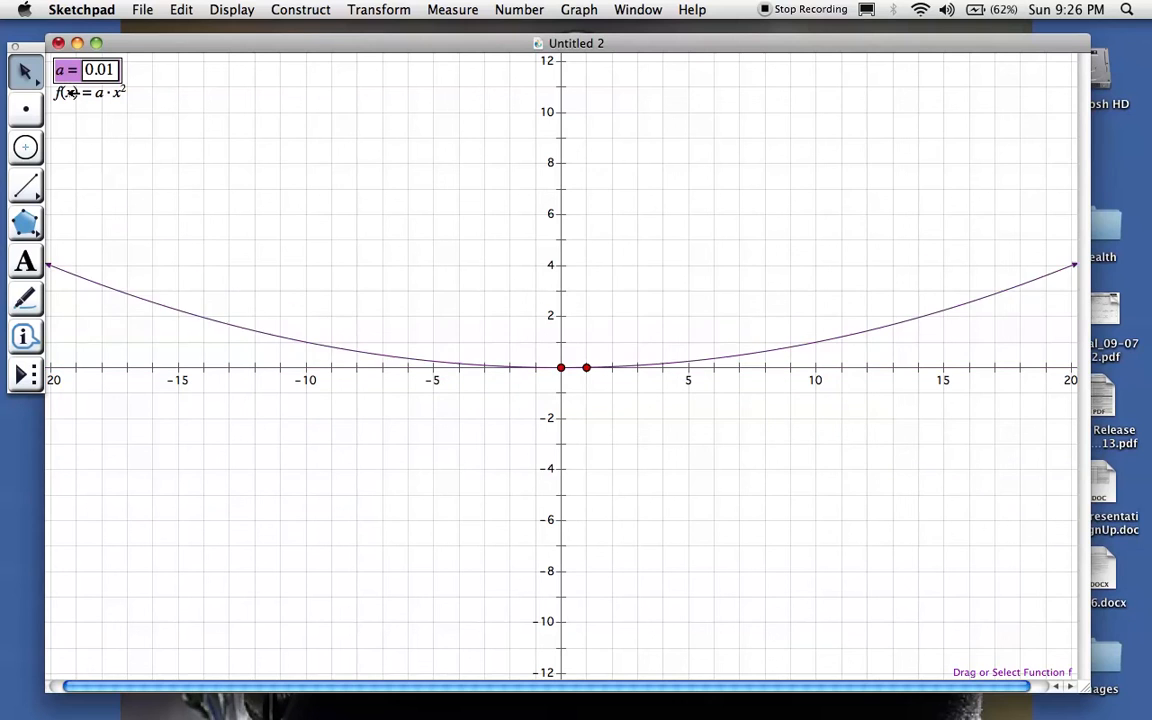
{"action": "key", "text": "plus"}
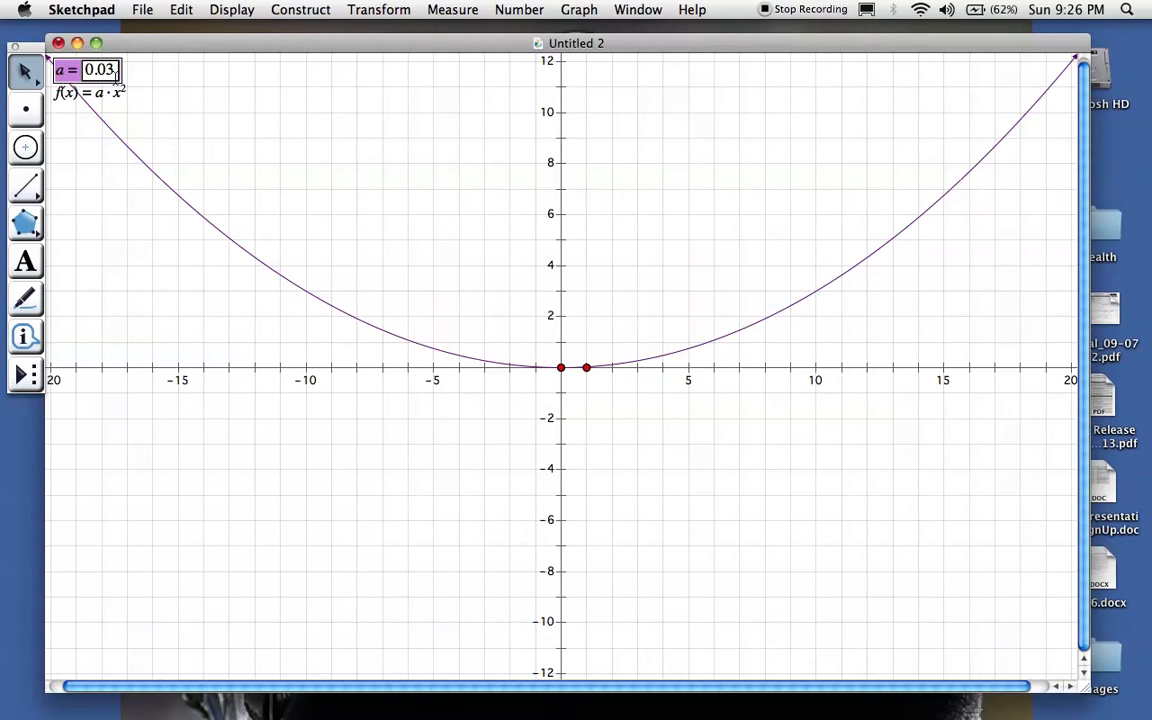
- Construct a family of functions from parameter a and the parabola, using 31 continuous samples over the domain -10 to 10
{"action": "left_click", "coordinate": [125, 134]}
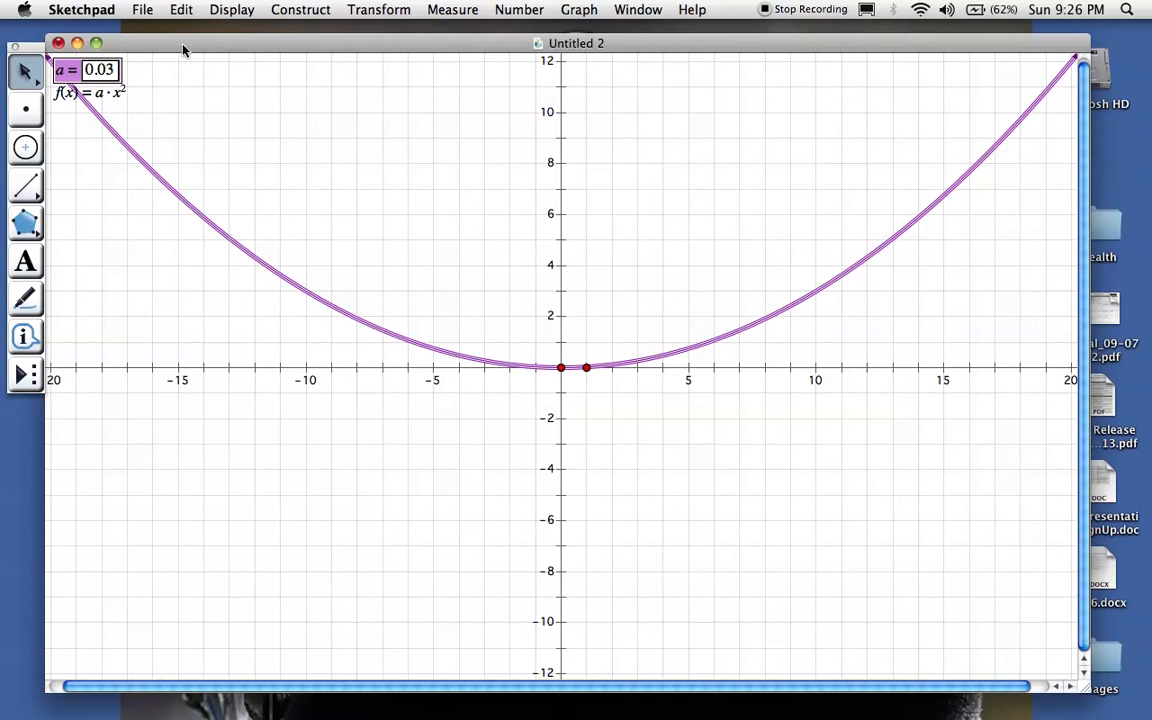
{"action": "left_click", "coordinate": [297, 10]}
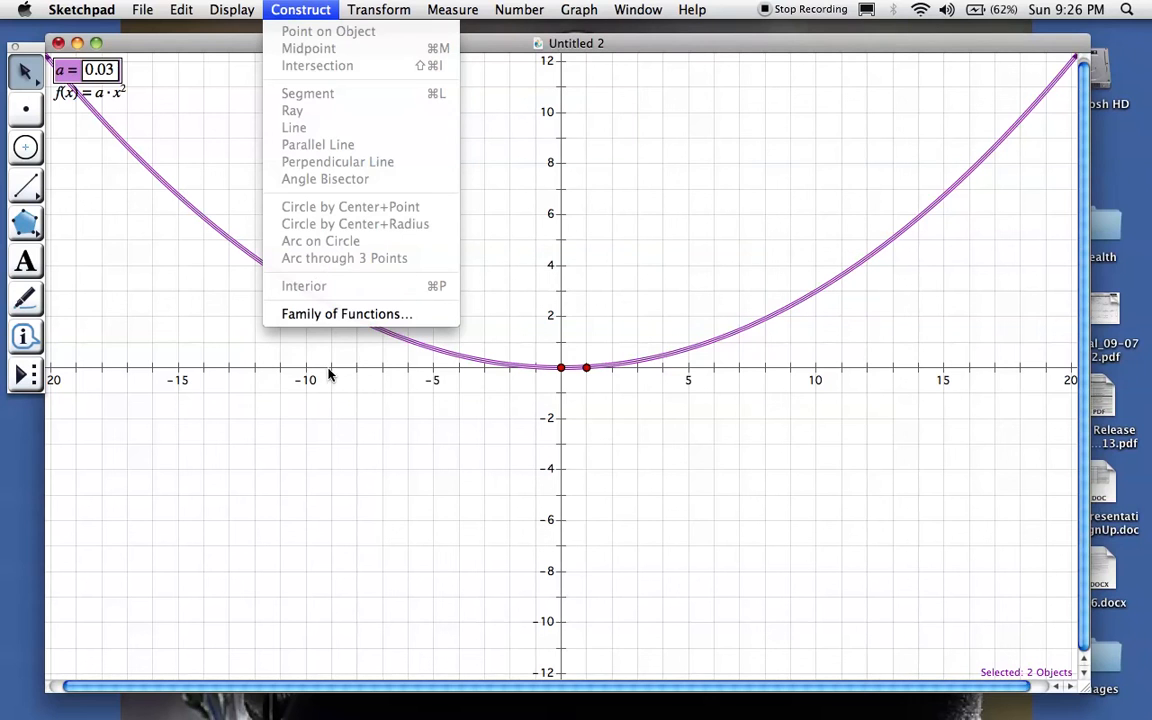
{"action": "left_click", "coordinate": [349, 316]}
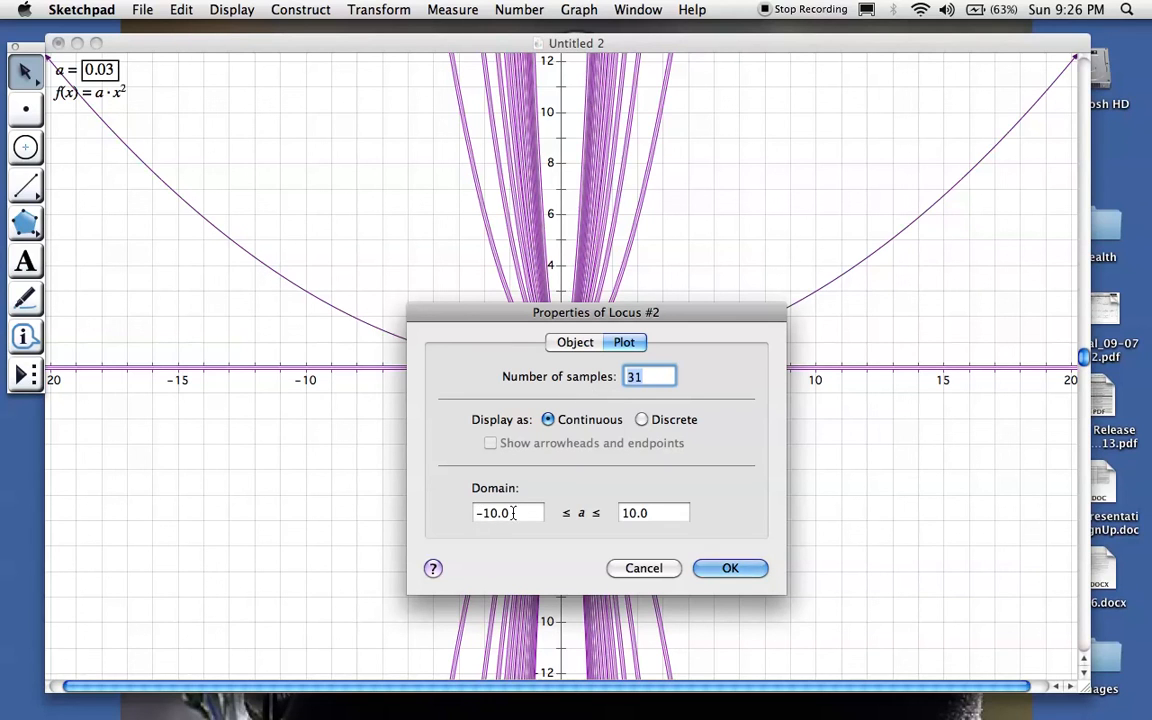
{"action": "left_click", "coordinate": [735, 571]}
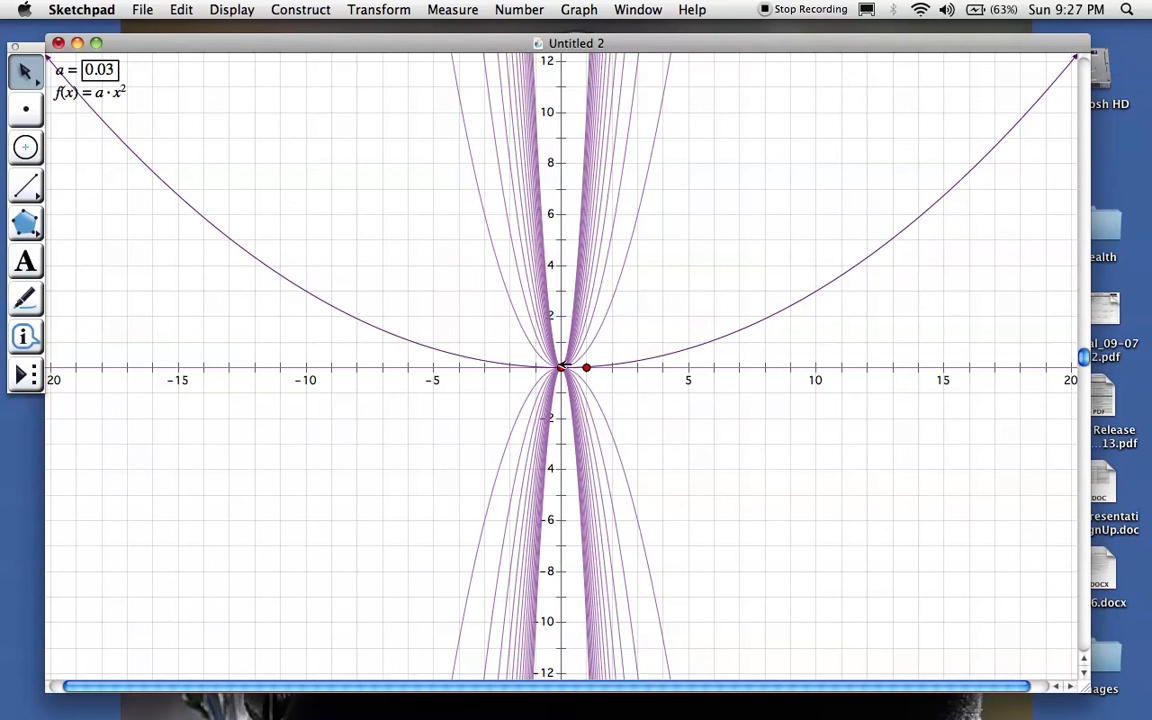
- Restore the minimized Untitled 1 sketch, show its hidden family of lines for f(x) = m·x − 3, and minimize it again
{"action": "left_click", "coordinate": [848, 660]}
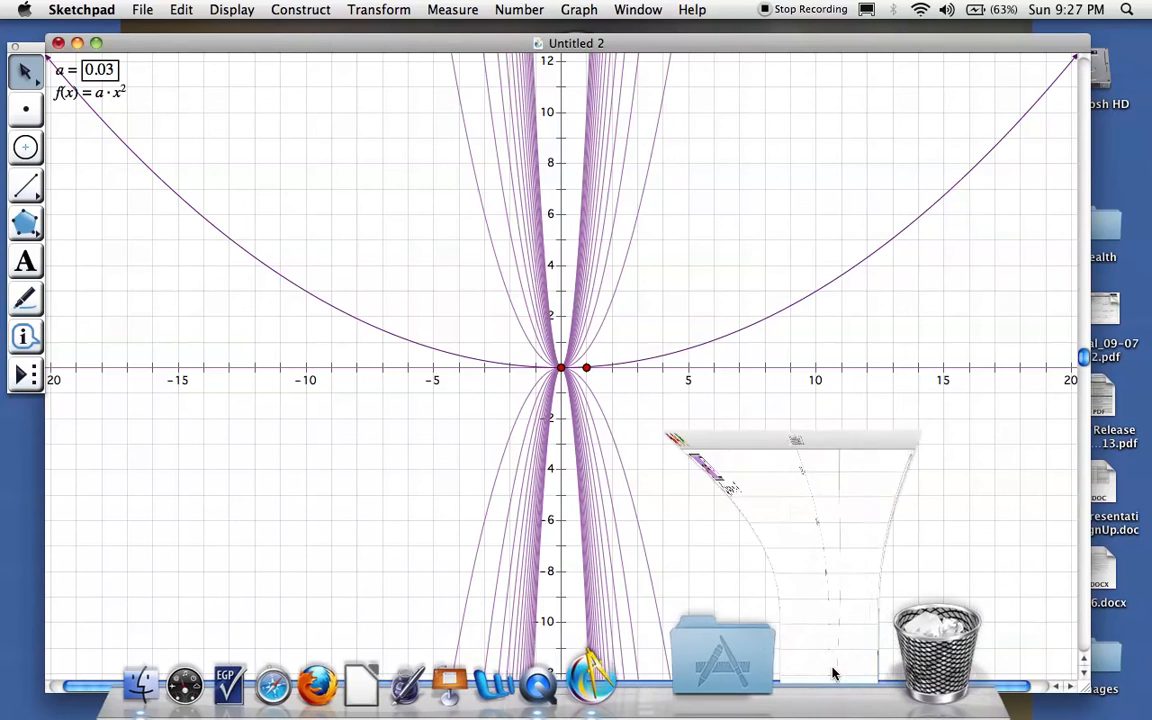
{"action": "left_click", "coordinate": [285, 12]}
{"action": "left_click", "coordinate": [146, 163]}
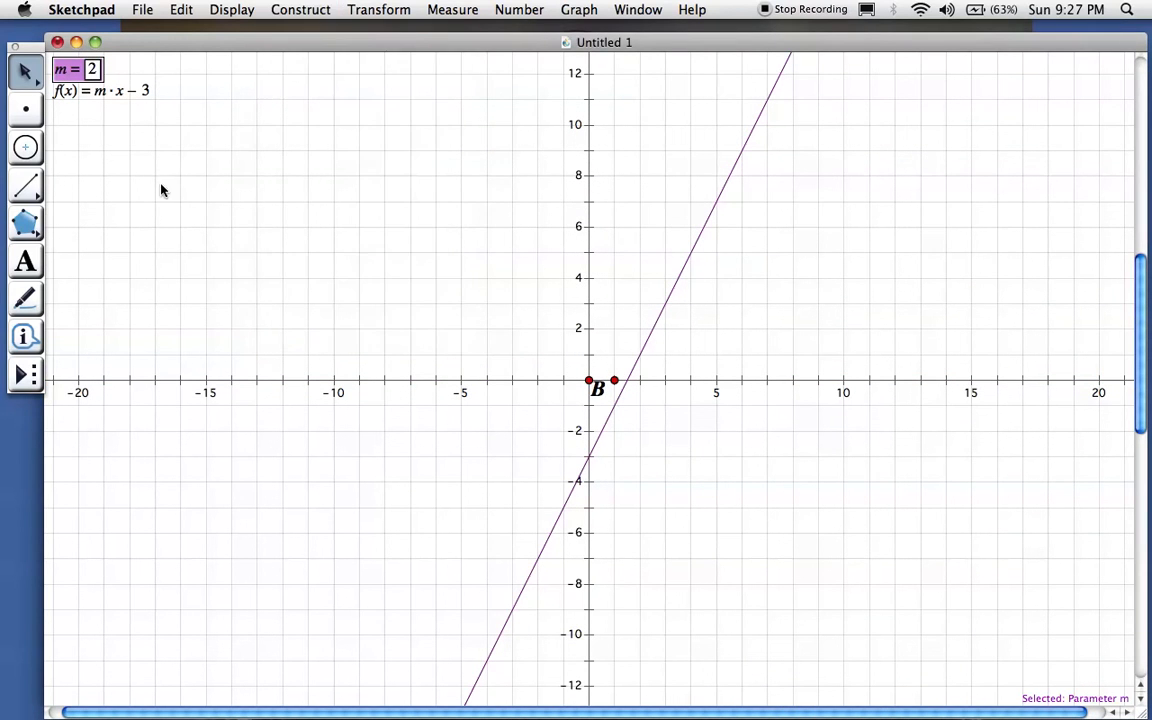
{"action": "left_click", "coordinate": [231, 12]}
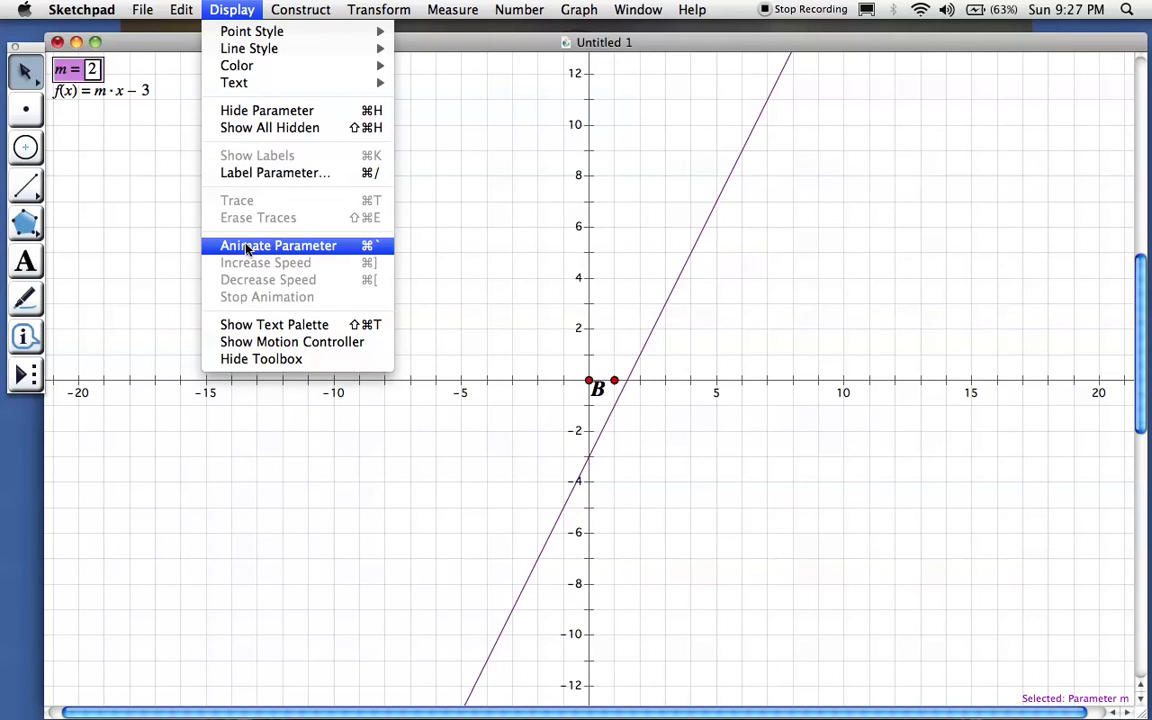
{"action": "left_click", "coordinate": [265, 127]}
{"action": "left_click", "coordinate": [244, 367]}
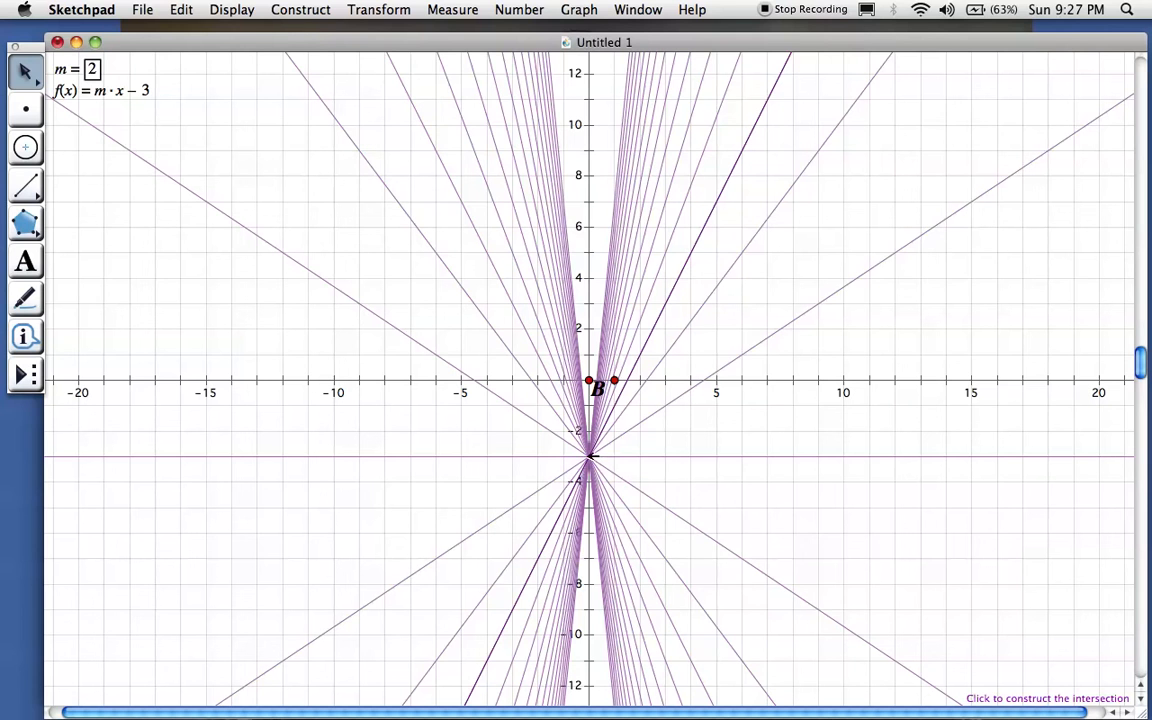
{"action": "left_click", "coordinate": [74, 41]}
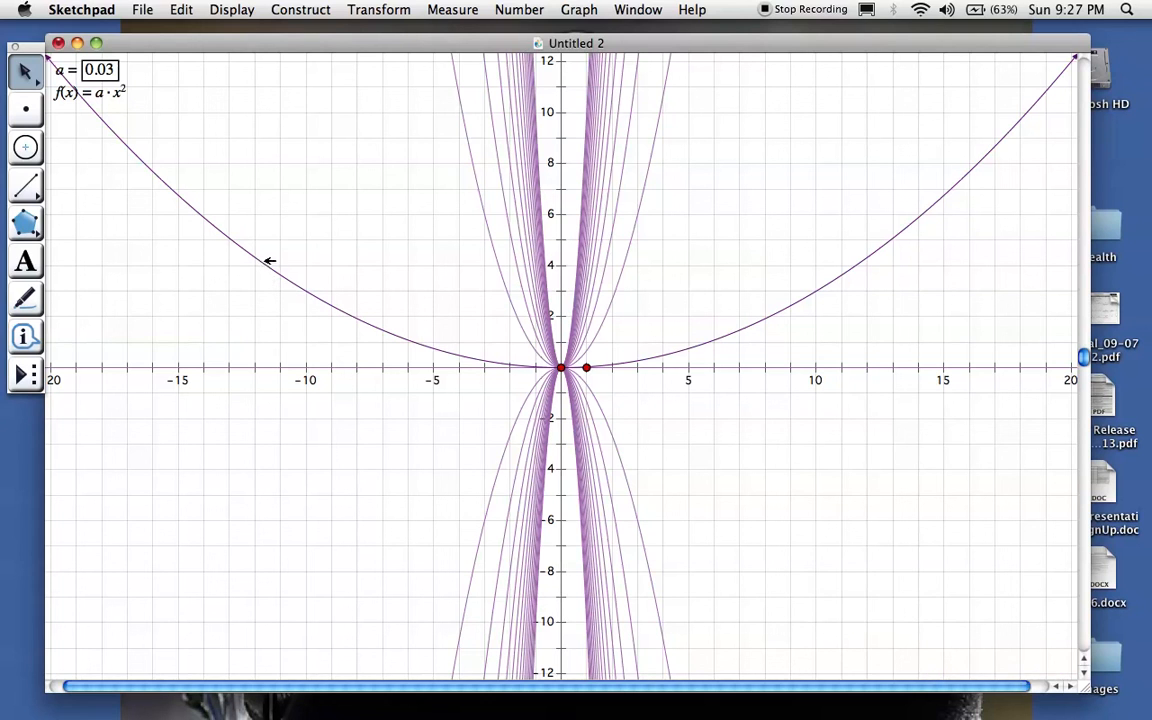
- Animate parameter a in Untitled 2 and pause the motion at about -1.47
{"action": "left_click", "coordinate": [73, 70]}
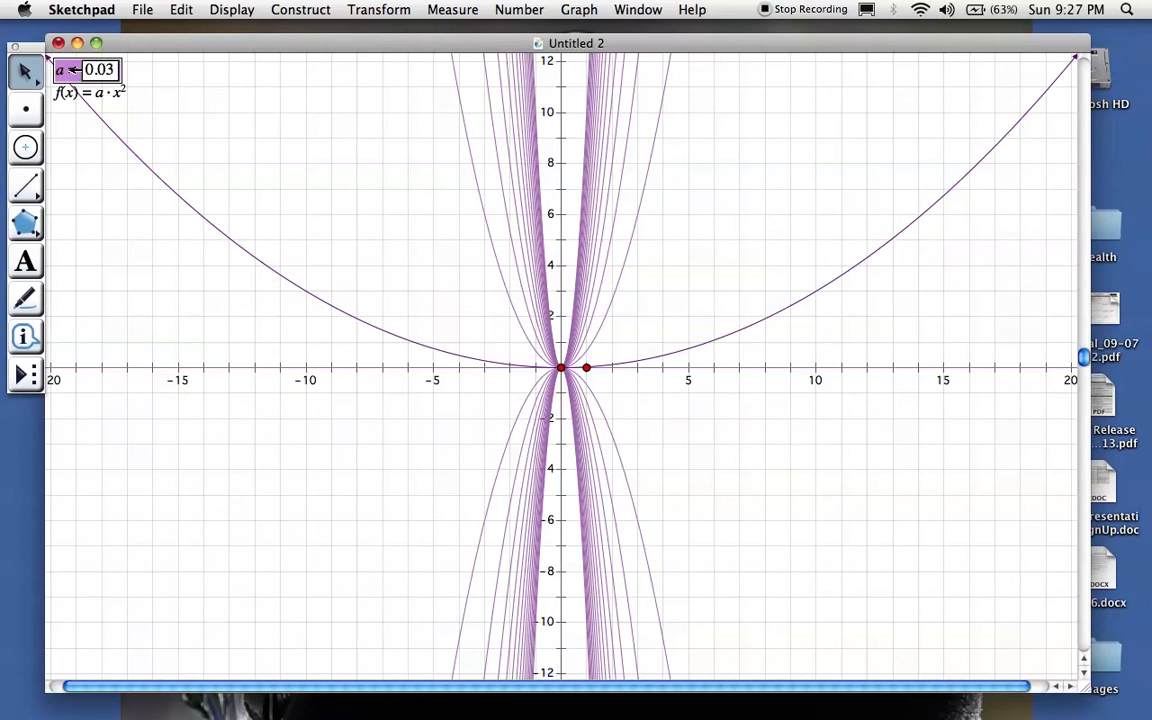
{"action": "left_click", "coordinate": [242, 10]}
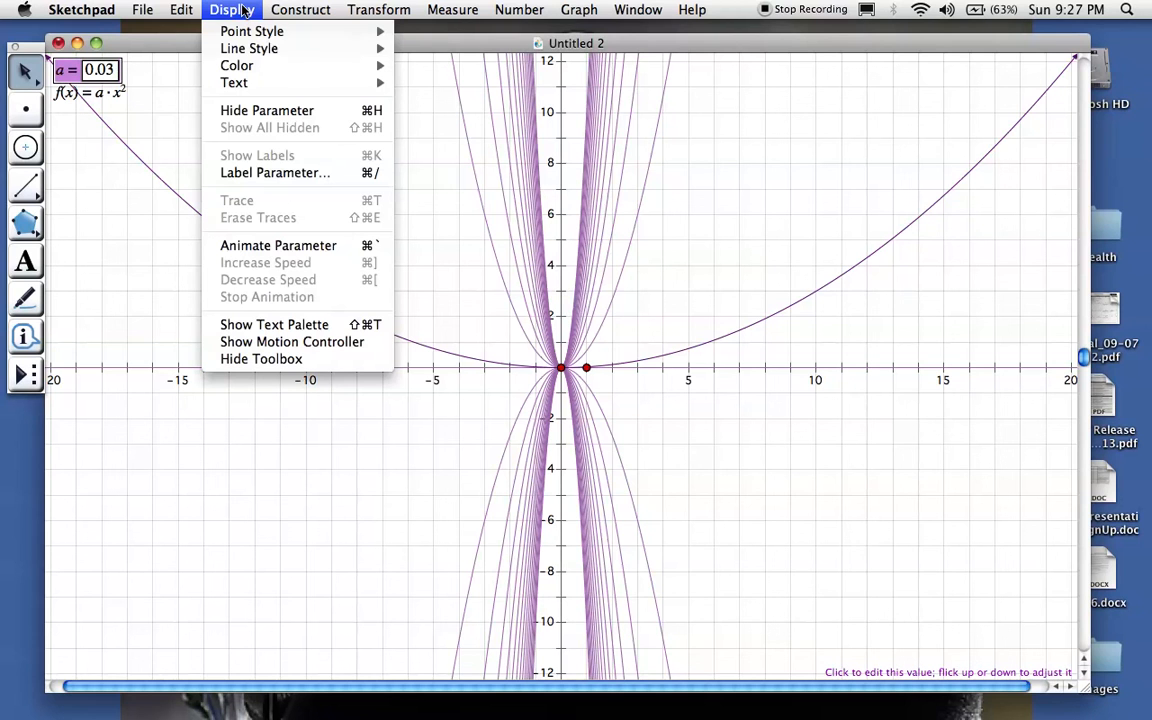
{"action": "left_click", "coordinate": [299, 248]}
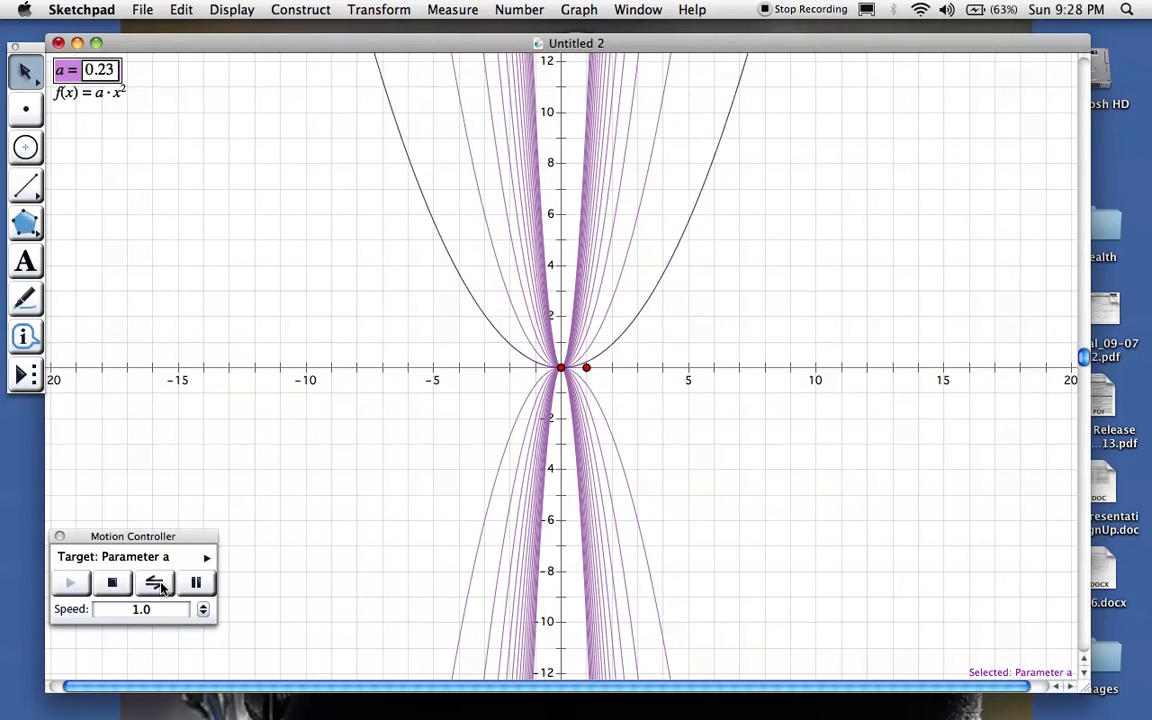
{"action": "left_click", "coordinate": [194, 584]}
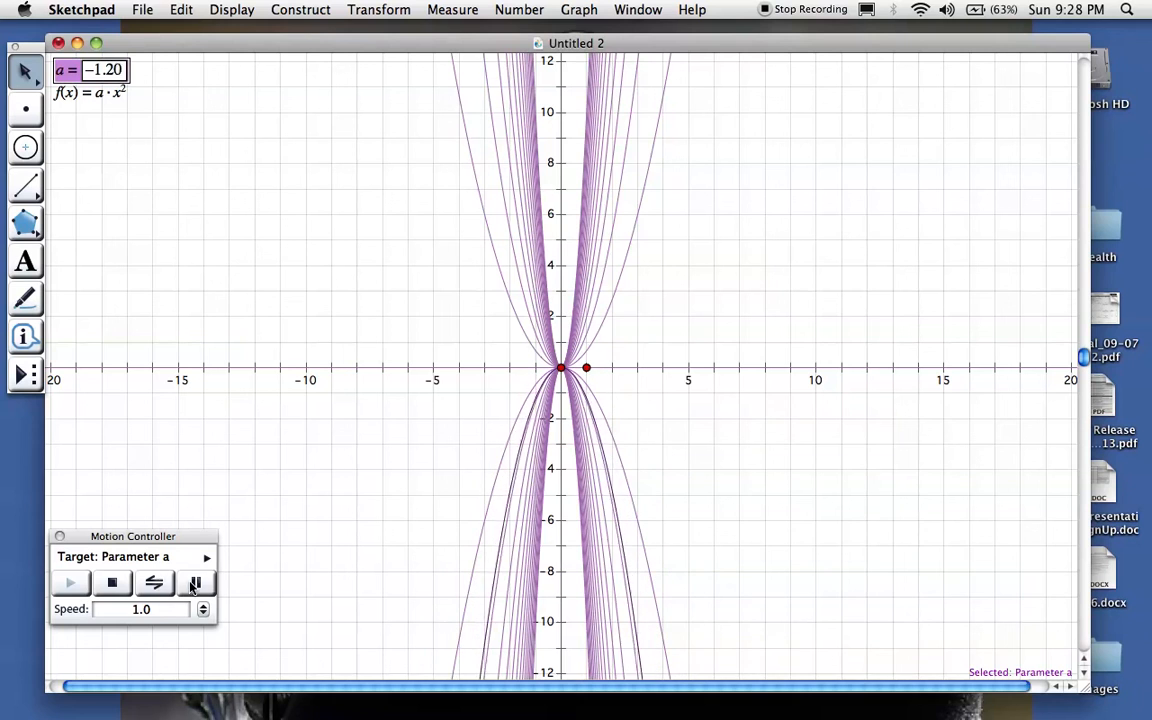
{"action": "left_click", "coordinate": [193, 88]}
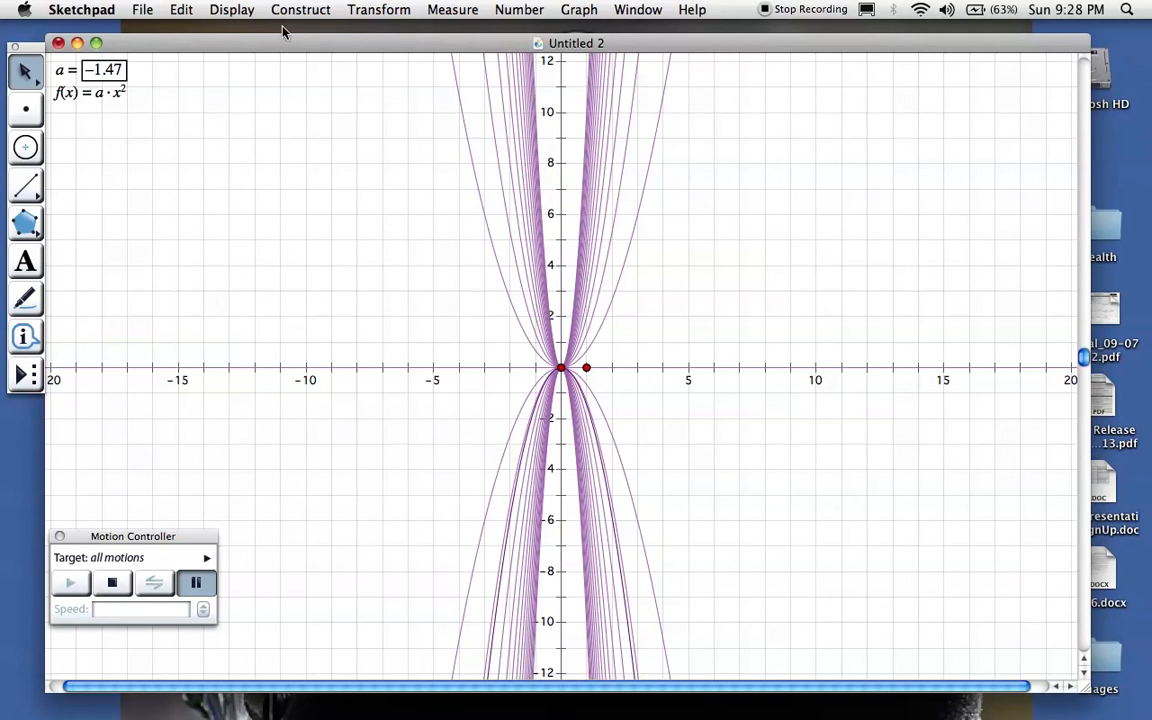
{"action": "left_click", "coordinate": [236, 12]}
{"action": "mouse_move", "coordinate": [257, 52]}
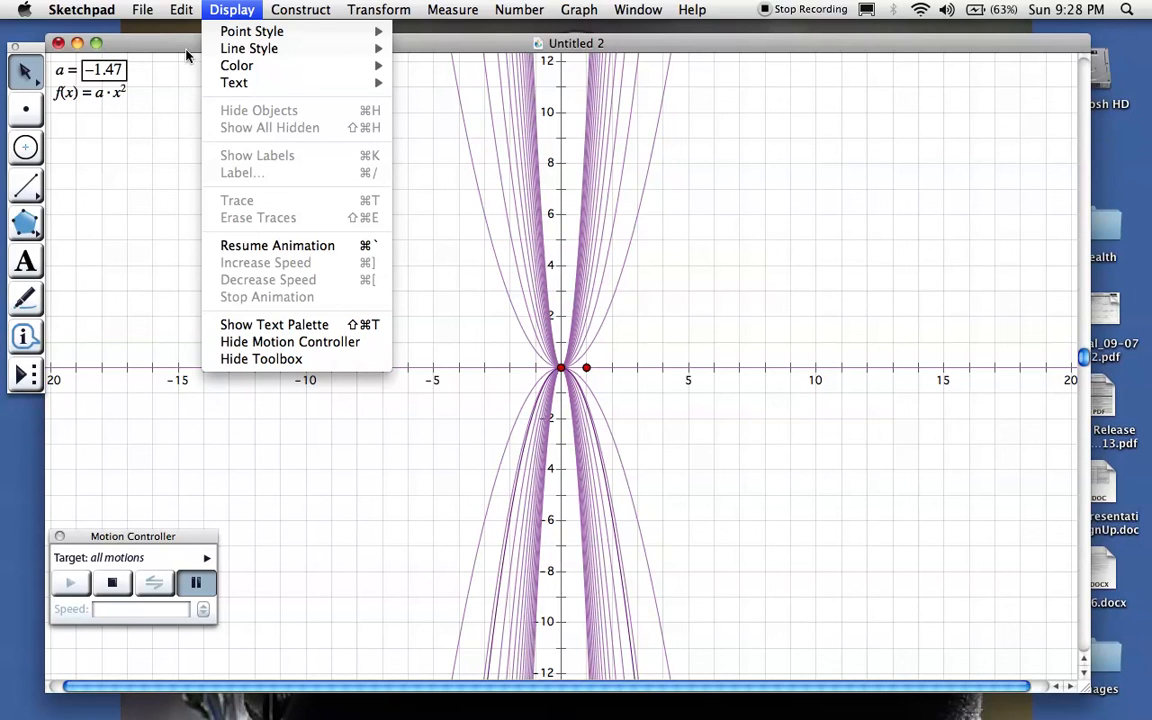
{"action": "mouse_move", "coordinate": [184, 14]}
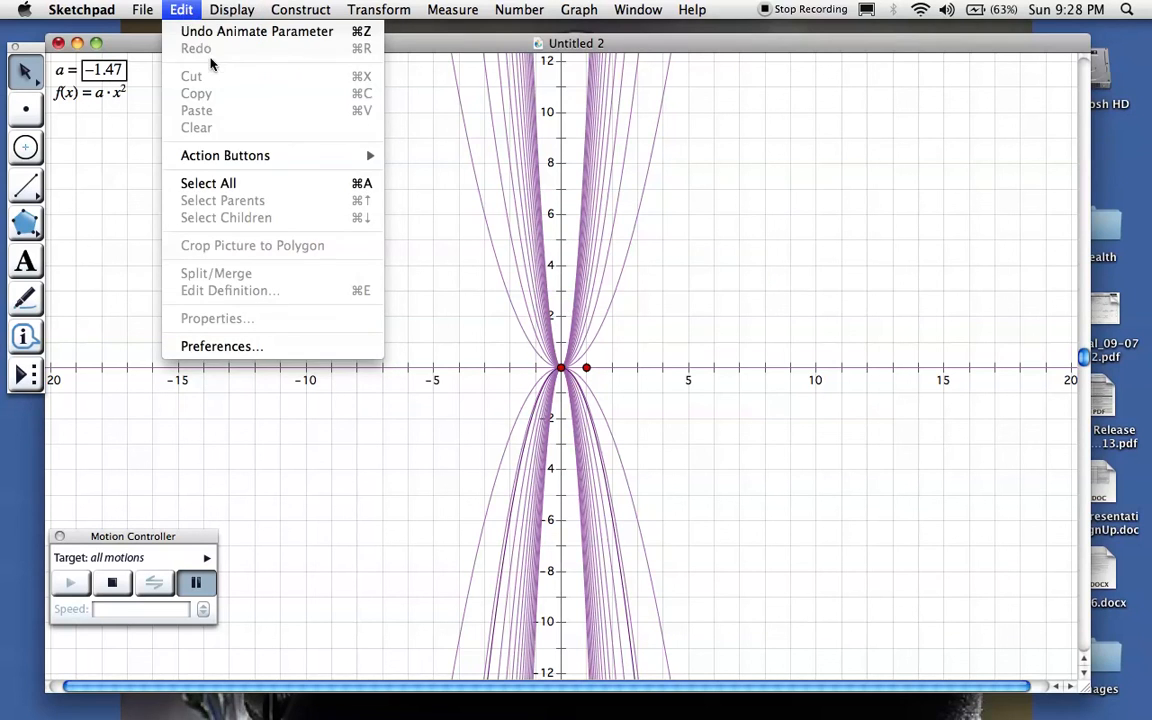
{"action": "mouse_move", "coordinate": [268, 160]}
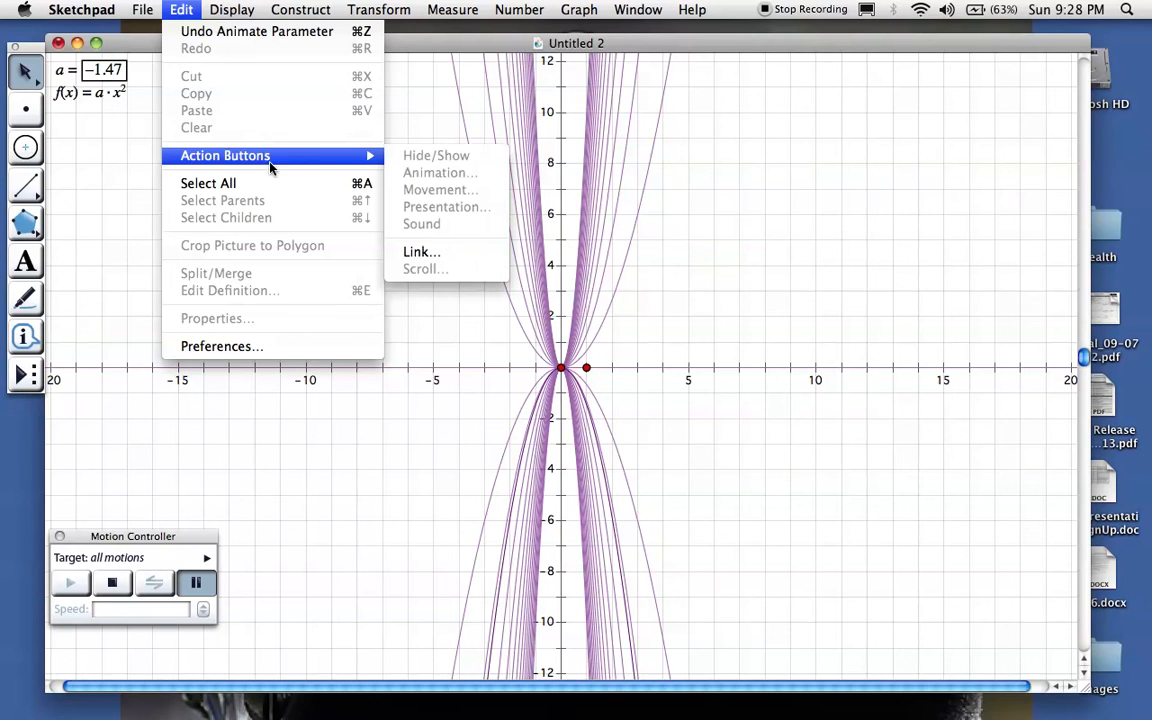
{"action": "left_click", "coordinate": [504, 316]}
- Hide the locus showing the family of parabolas and close the Motion Controller
{"action": "left_click", "coordinate": [514, 298]}
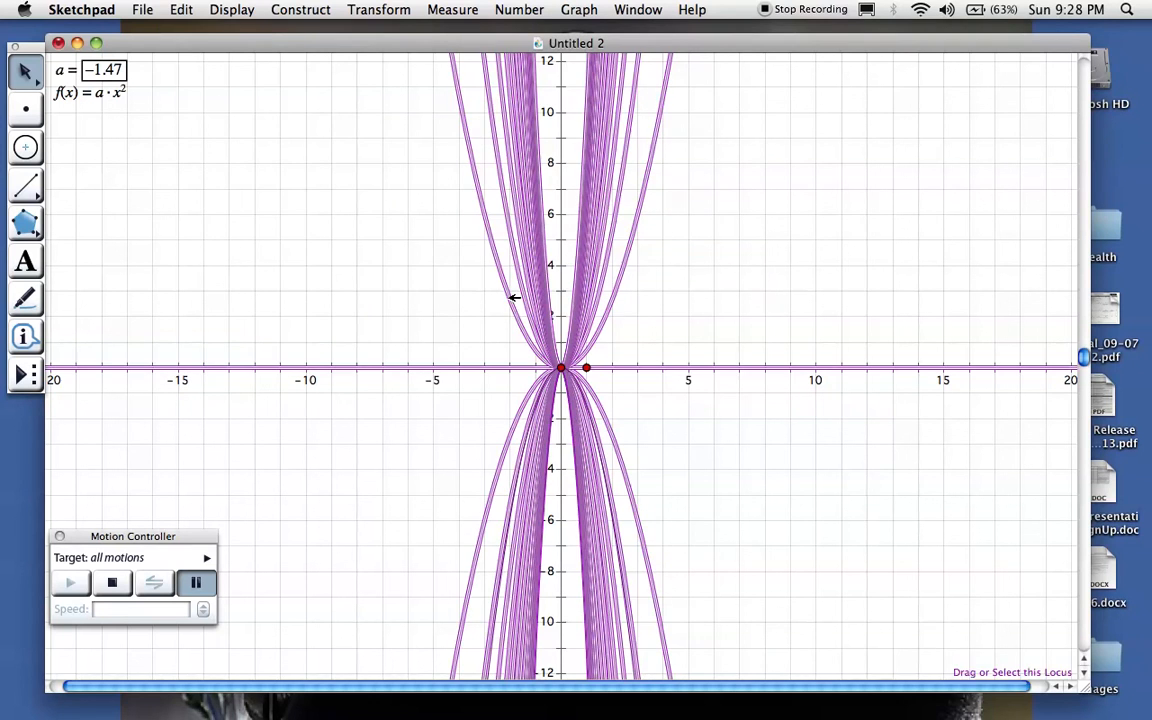
{"action": "left_click", "coordinate": [231, 9]}
{"action": "left_click", "coordinate": [250, 110]}
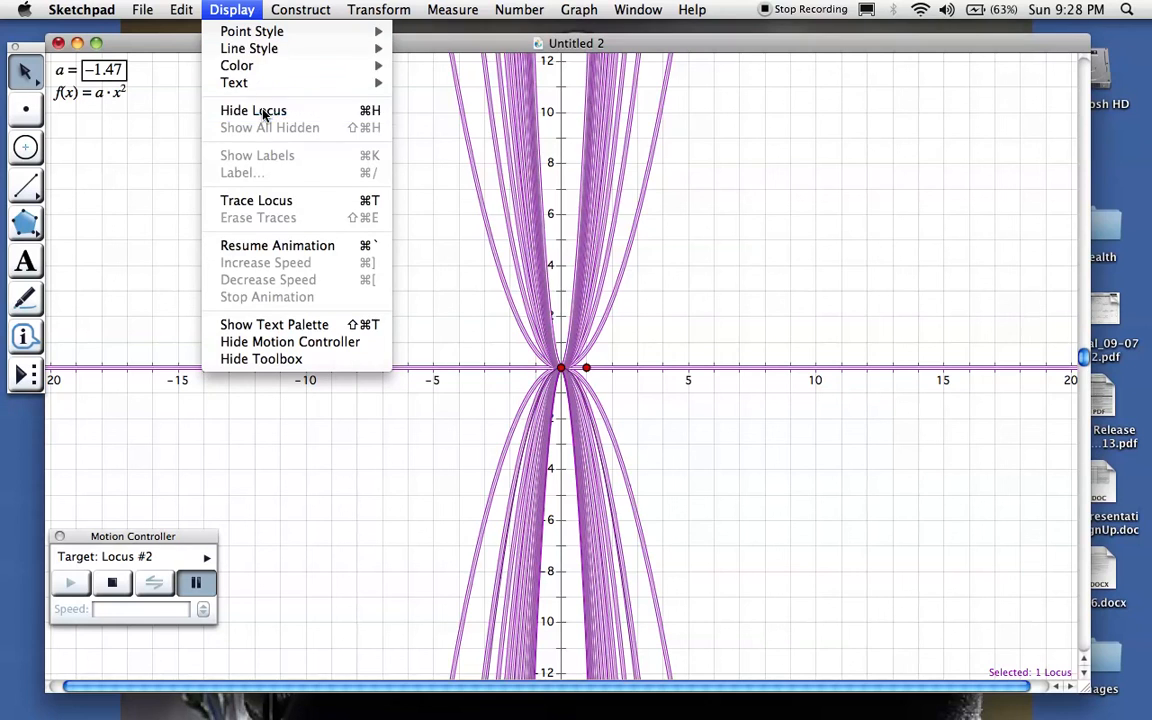
{"action": "left_click", "coordinate": [59, 536]}
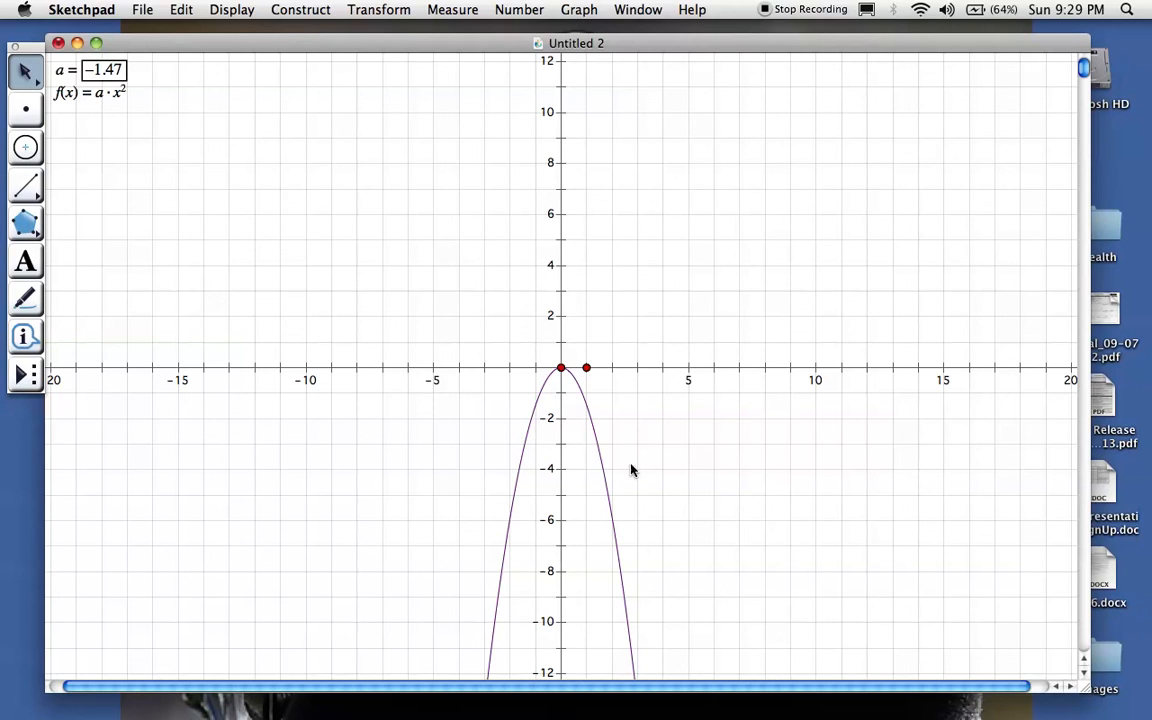
- Place a point on the y-axis at -6 and construct a line through it parallel to the x-axis
{"action": "left_click", "coordinate": [26, 108]}
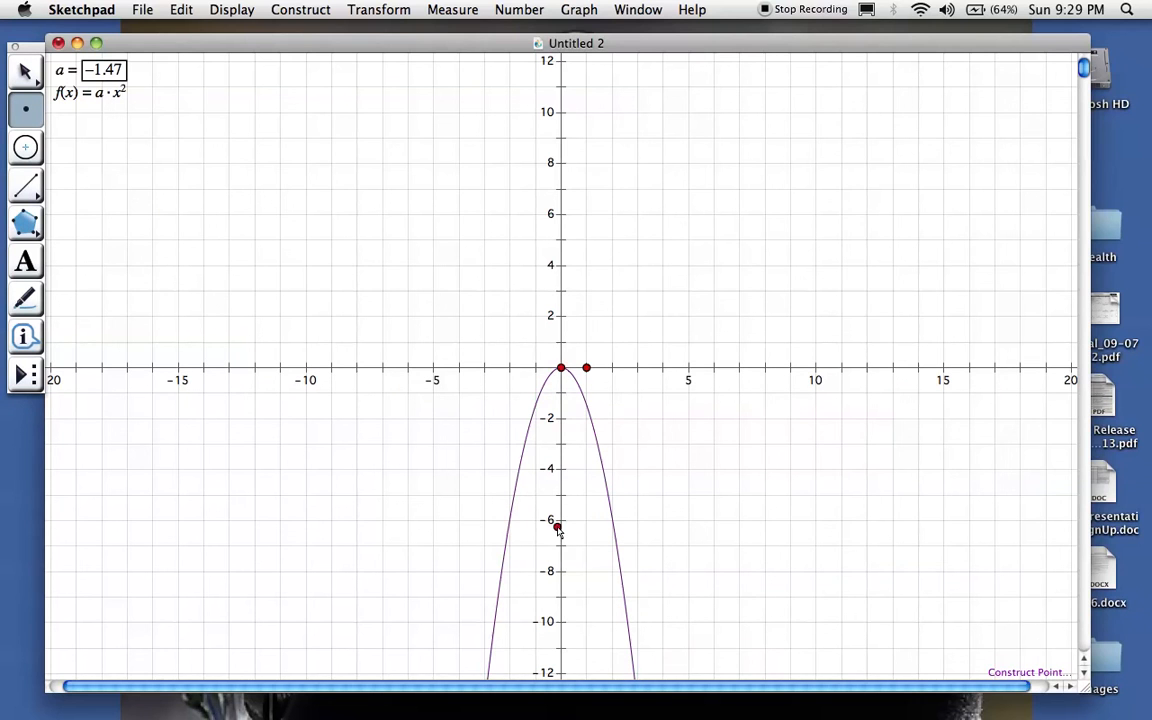
{"action": "left_click", "coordinate": [561, 521]}
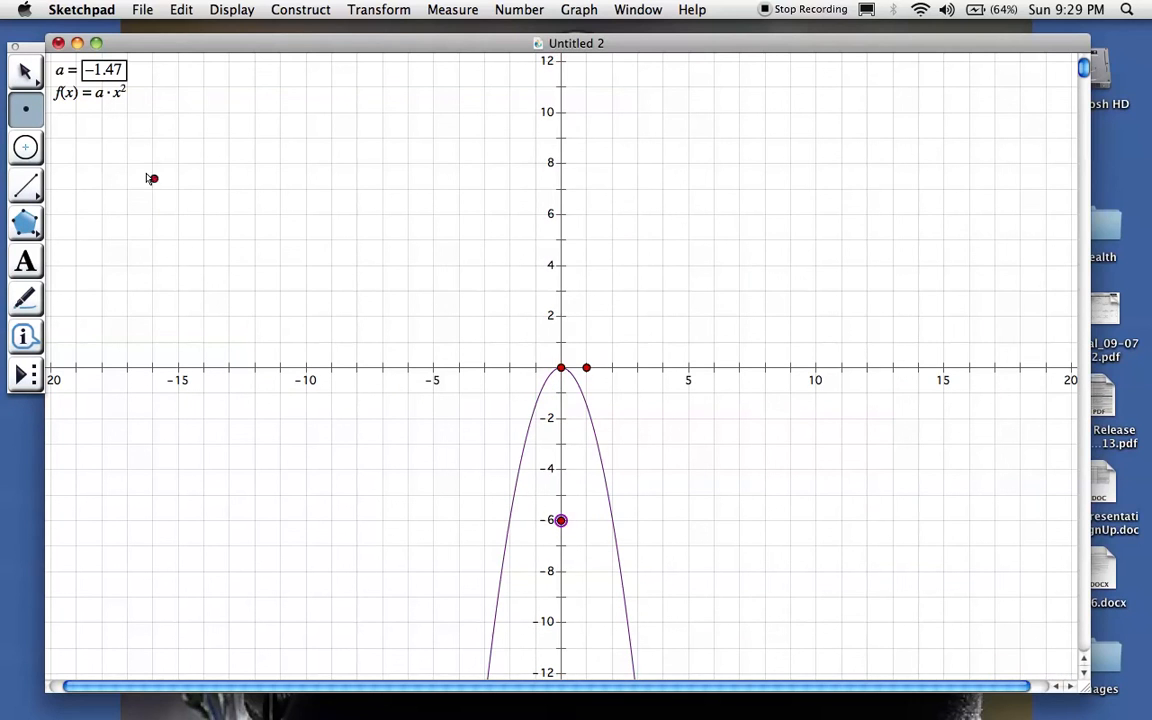
{"action": "left_click", "coordinate": [25, 70]}
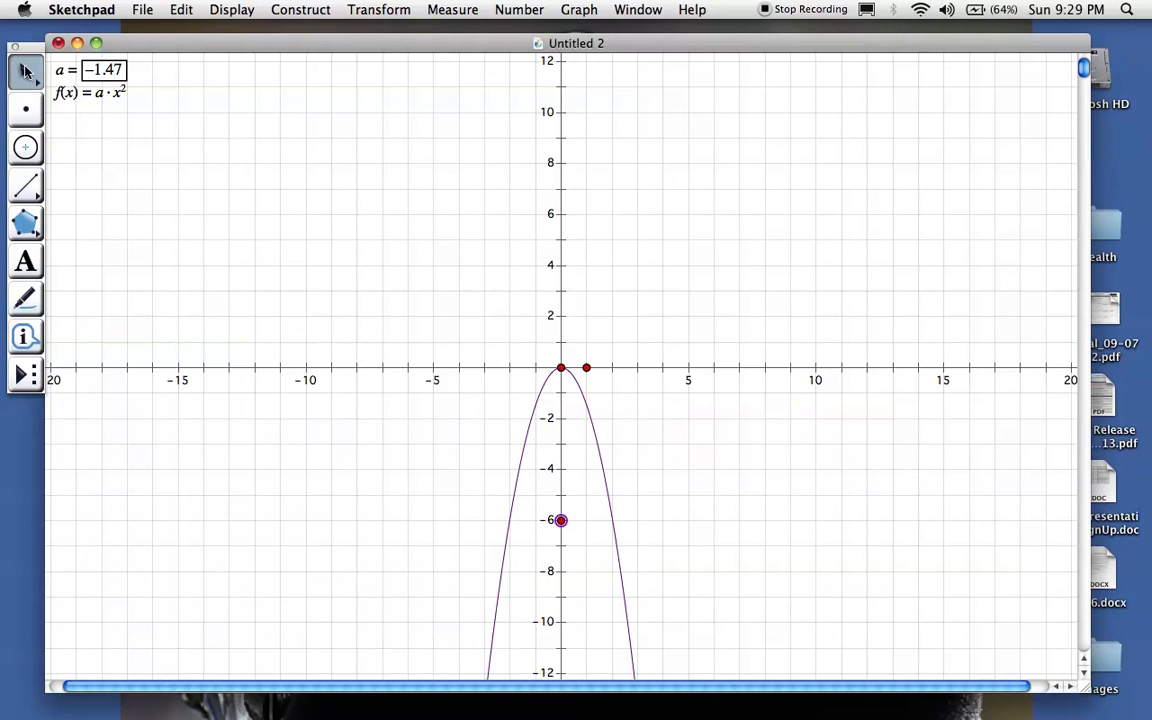
{"action": "left_click", "coordinate": [478, 367]}
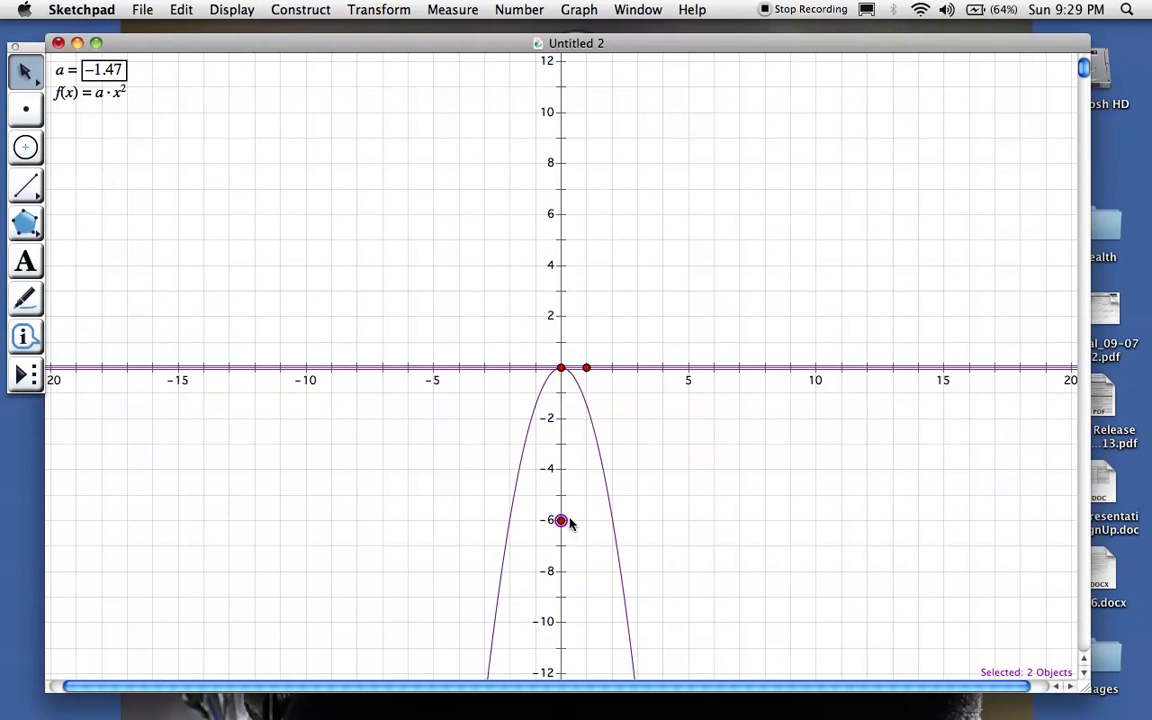
{"action": "left_click", "coordinate": [292, 10]}
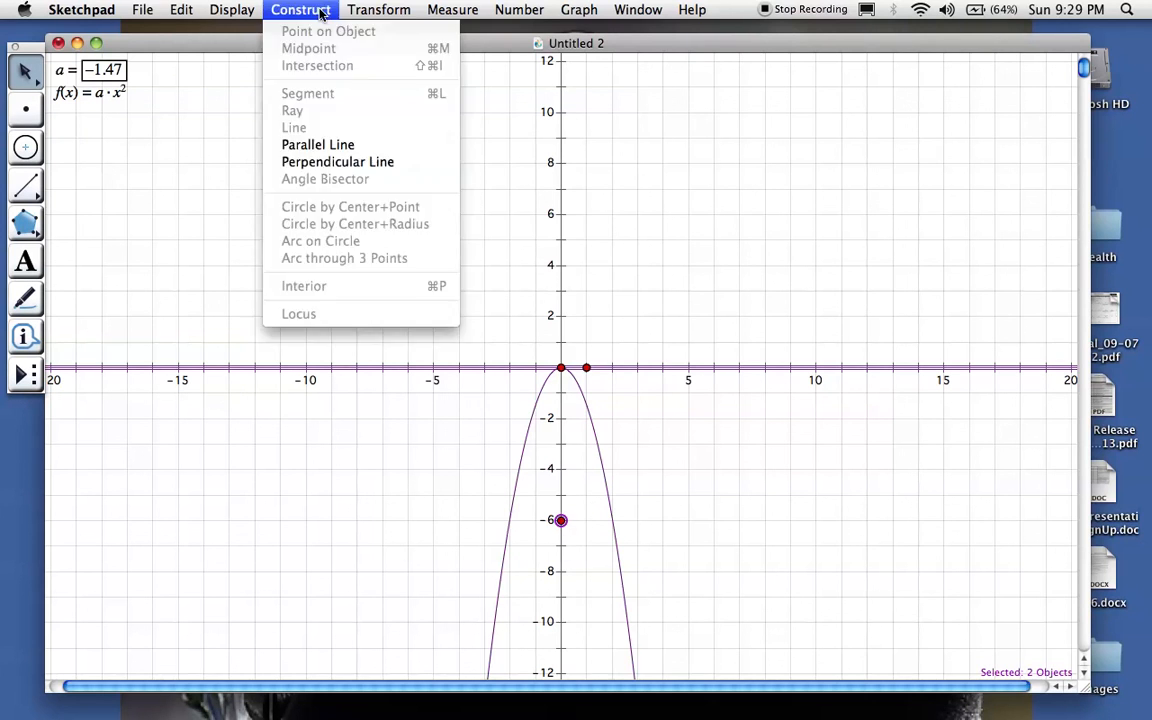
{"action": "left_click", "coordinate": [353, 150]}
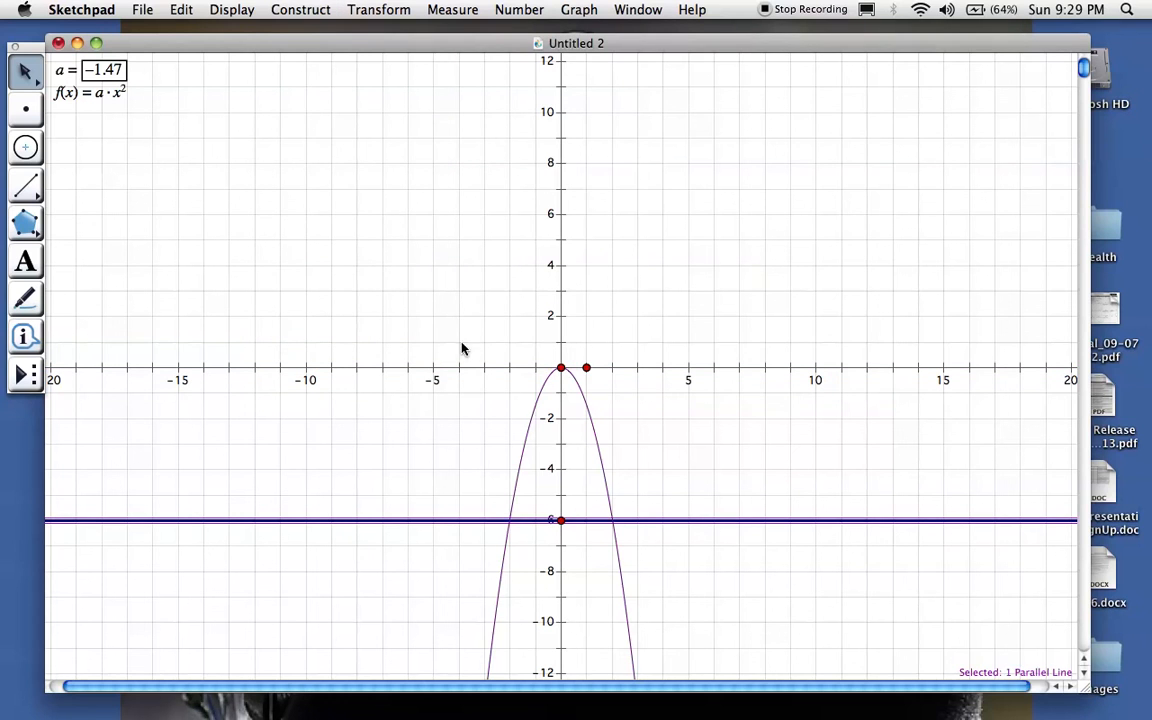
- Construct both intersections of the parabola with the horizontal line at -6 and measure the coordinates of those points
{"action": "key", "text": "Escape"}
{"action": "left_click", "coordinate": [505, 519]}
{"action": "left_click", "coordinate": [516, 498]}
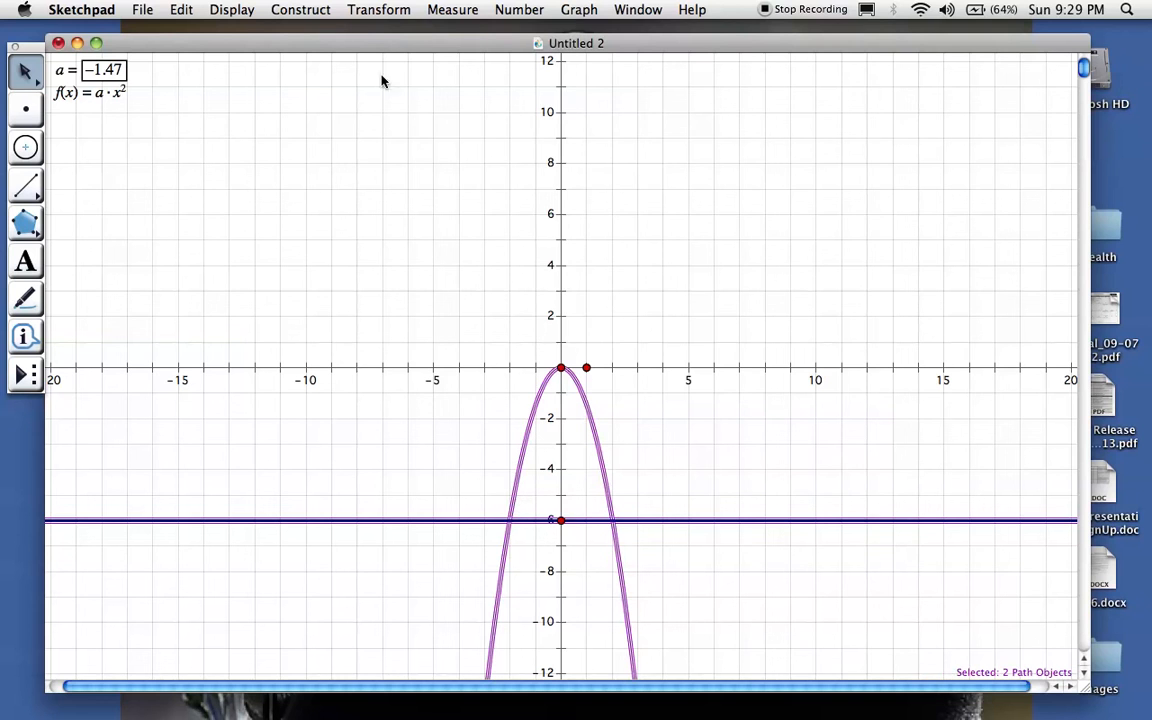
{"action": "left_click", "coordinate": [293, 9]}
{"action": "left_click", "coordinate": [288, 64]}
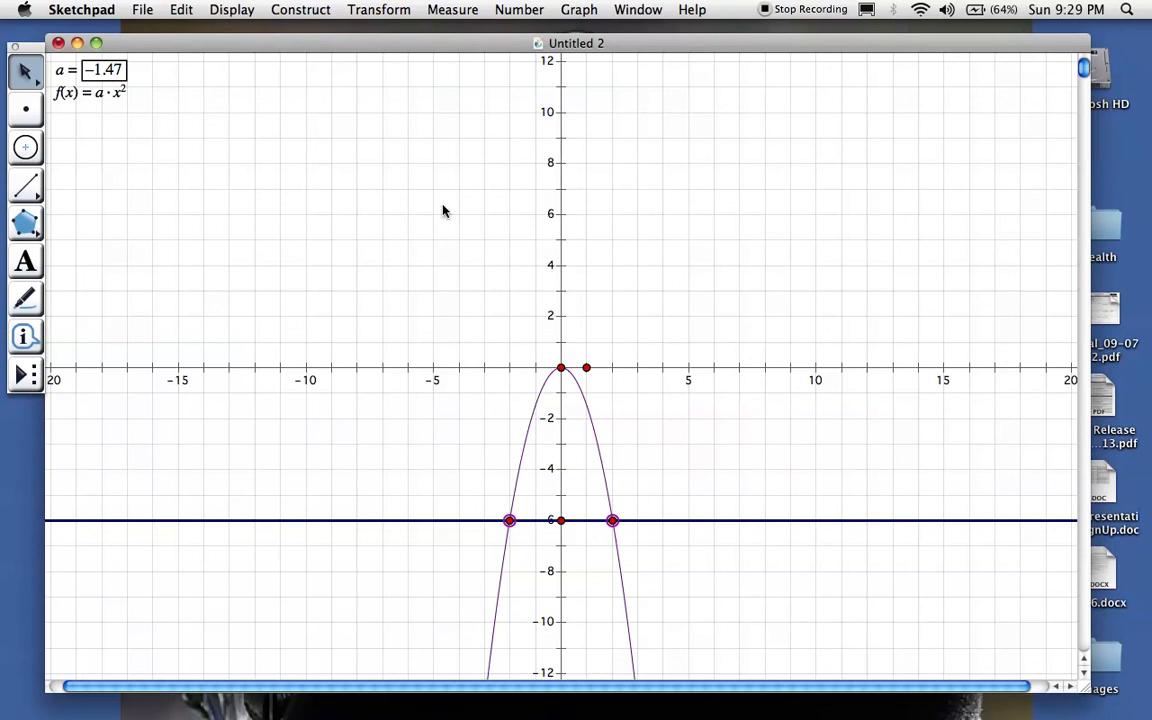
{"action": "left_click", "coordinate": [447, 11]}
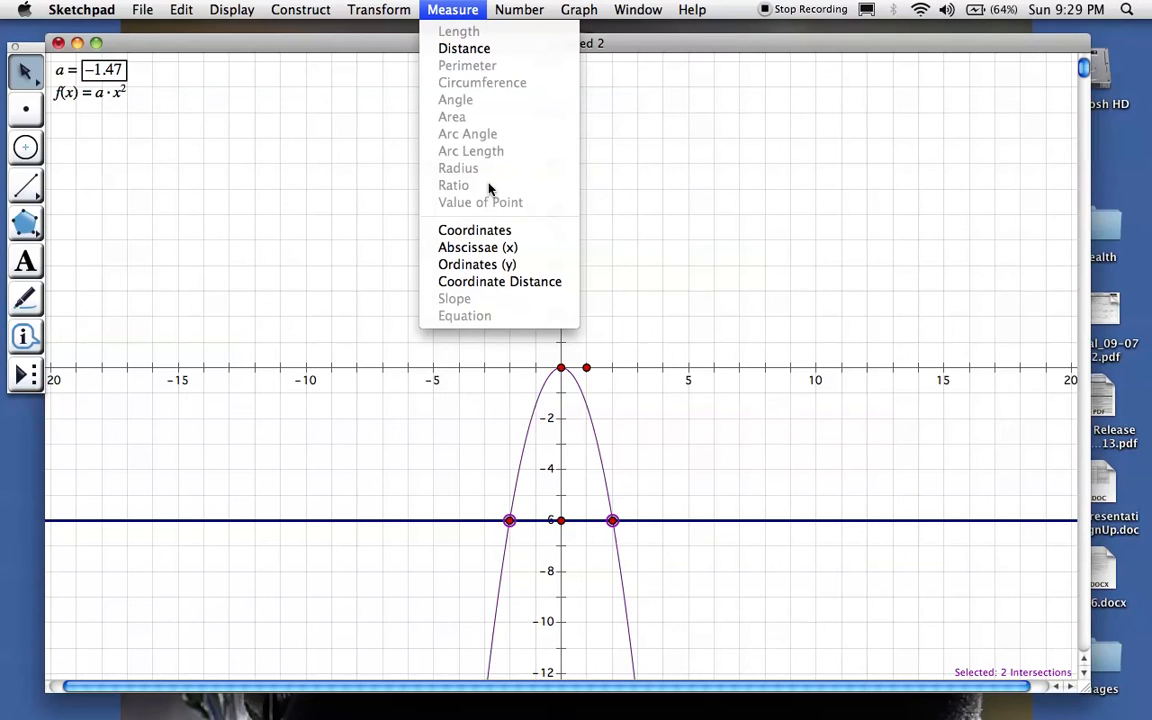
{"action": "left_click", "coordinate": [492, 236]}
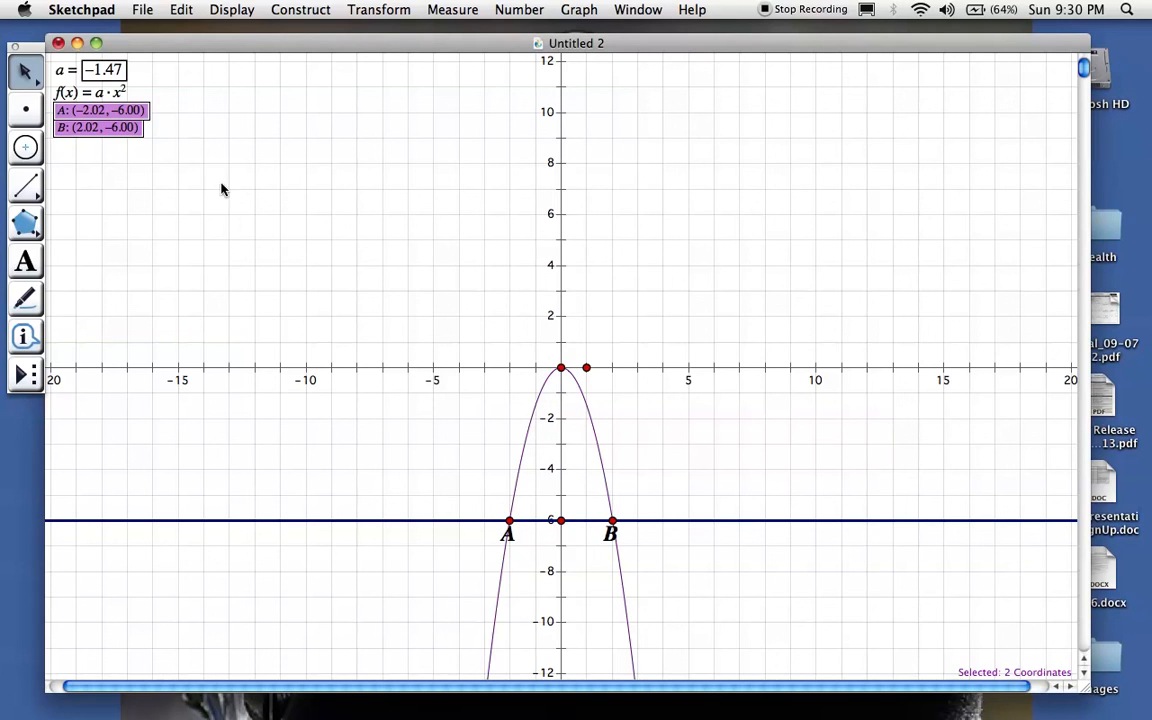
- Set parameter a to -5 to narrow the parabola and shift its intersections with the line
{"action": "left_click", "coordinate": [104, 69]}
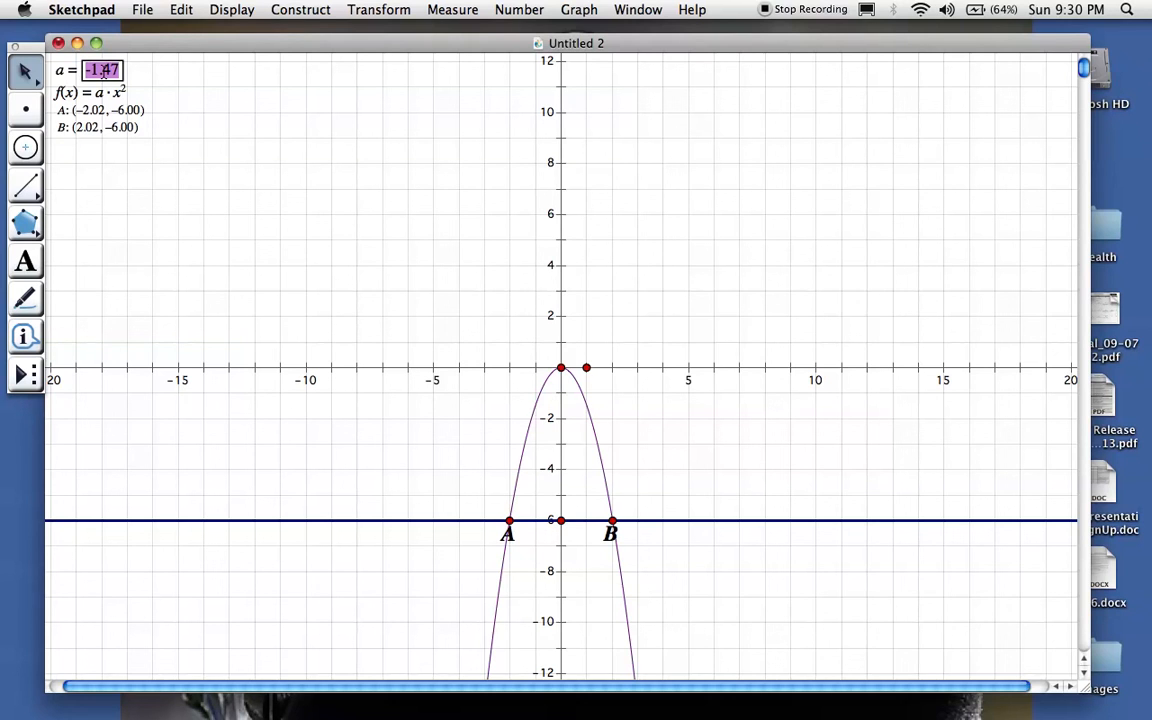
{"action": "type", "text": "5"}
{"action": "key", "text": "BackSpace"}
{"action": "type", "text": "-5"}
{"action": "key", "text": "Return"}
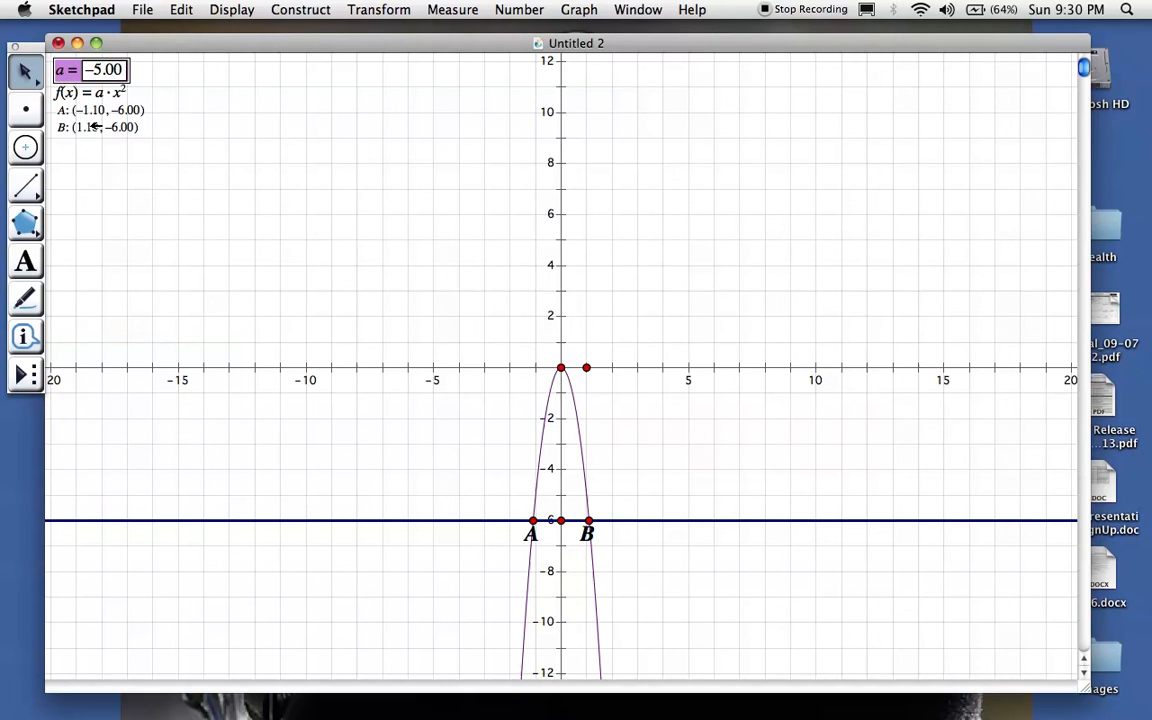
- Set parameter a to -0.5 to widen the parabola
{"action": "left_click", "coordinate": [116, 70]}
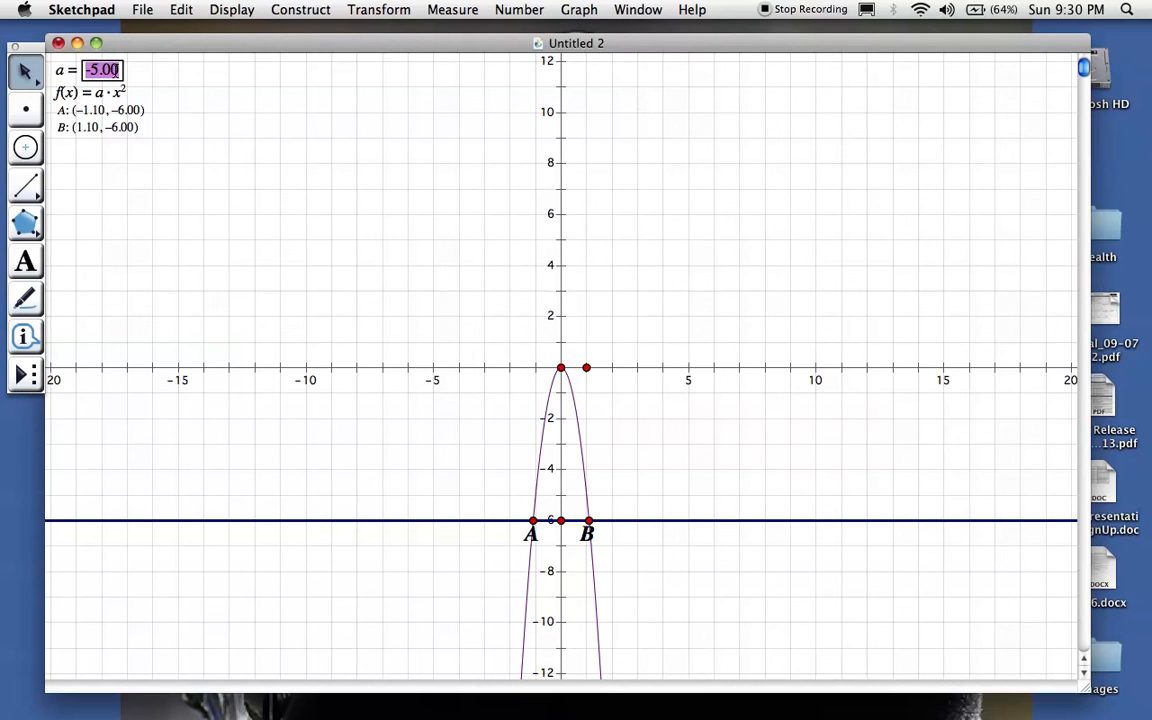
{"action": "type", "text": "-.5"}
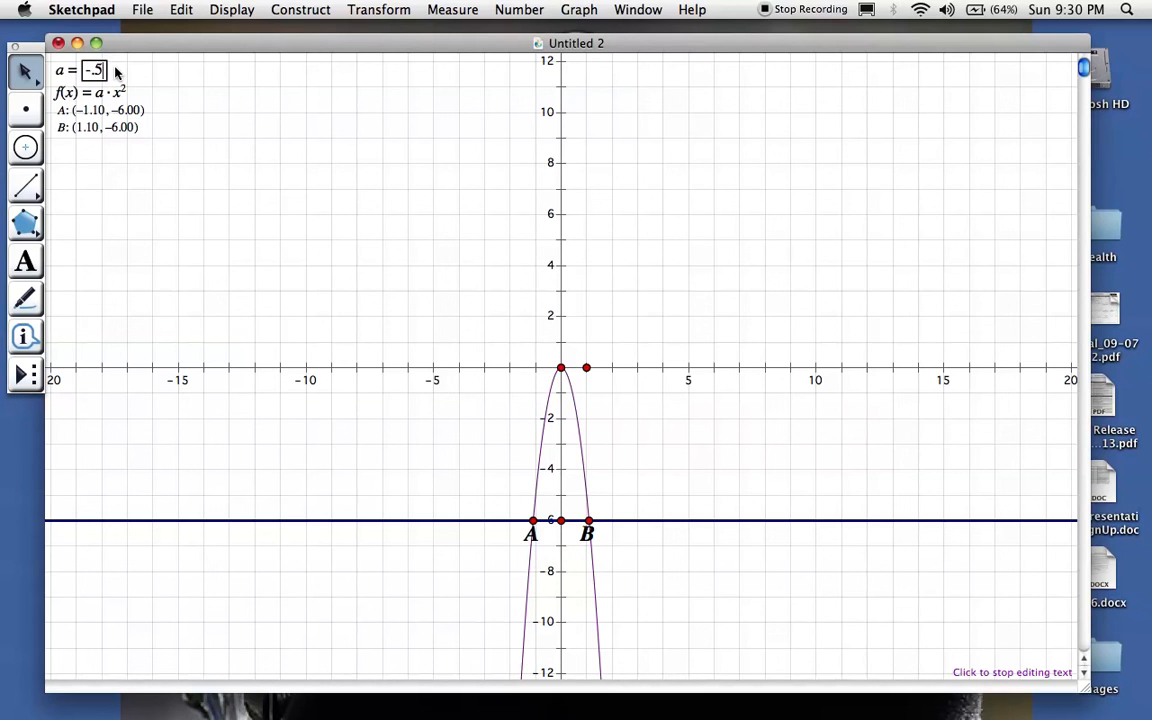
{"action": "key", "text": "Return"}
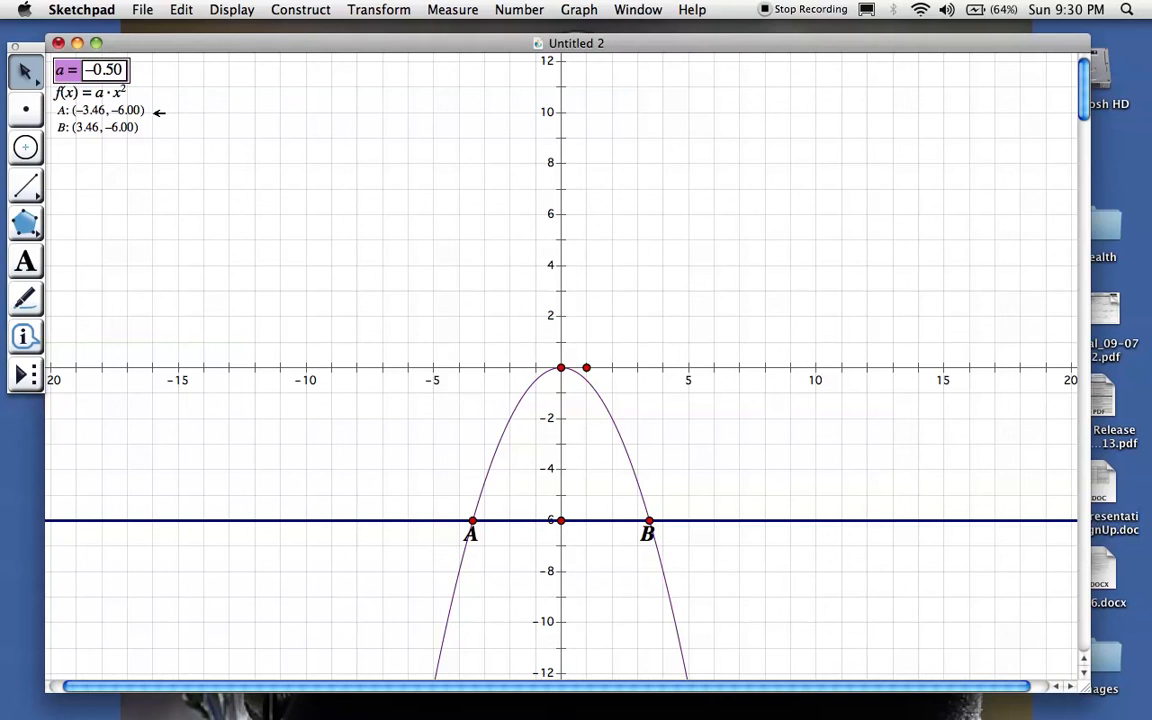